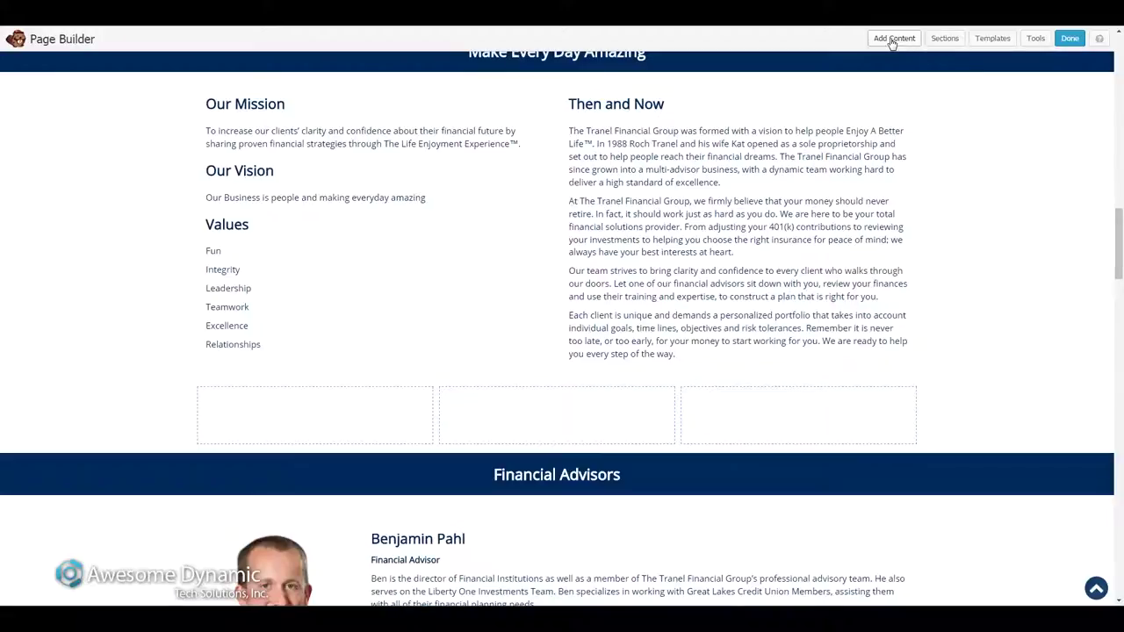
Add a Text Editor module to the left column and give it a CSS class under Advanced.
left_click(891, 39)
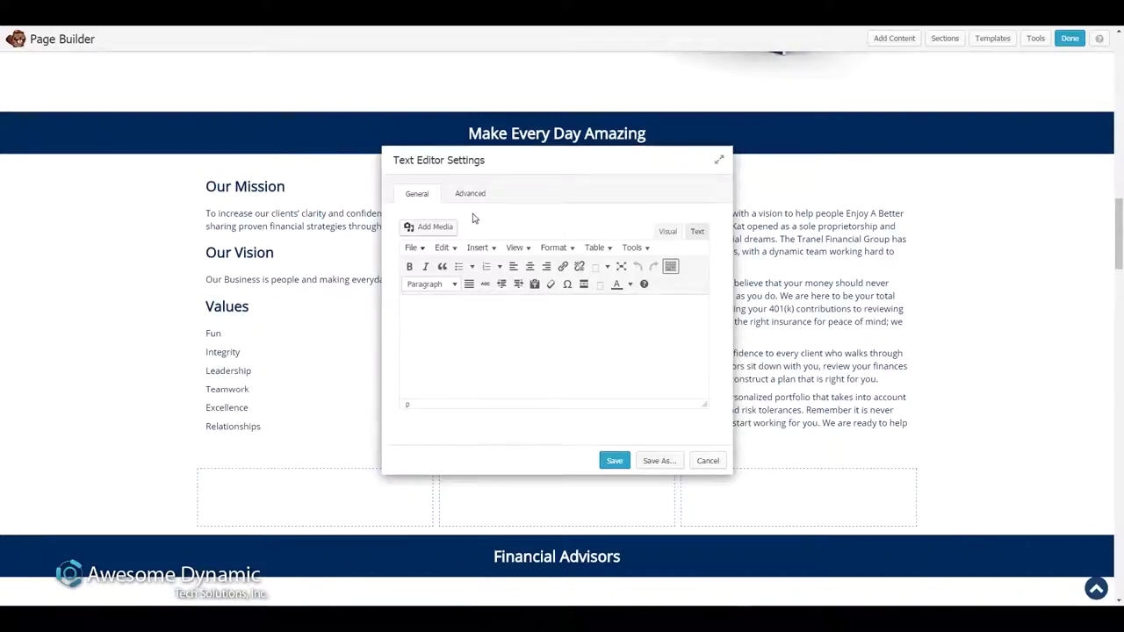
left_click(471, 195)
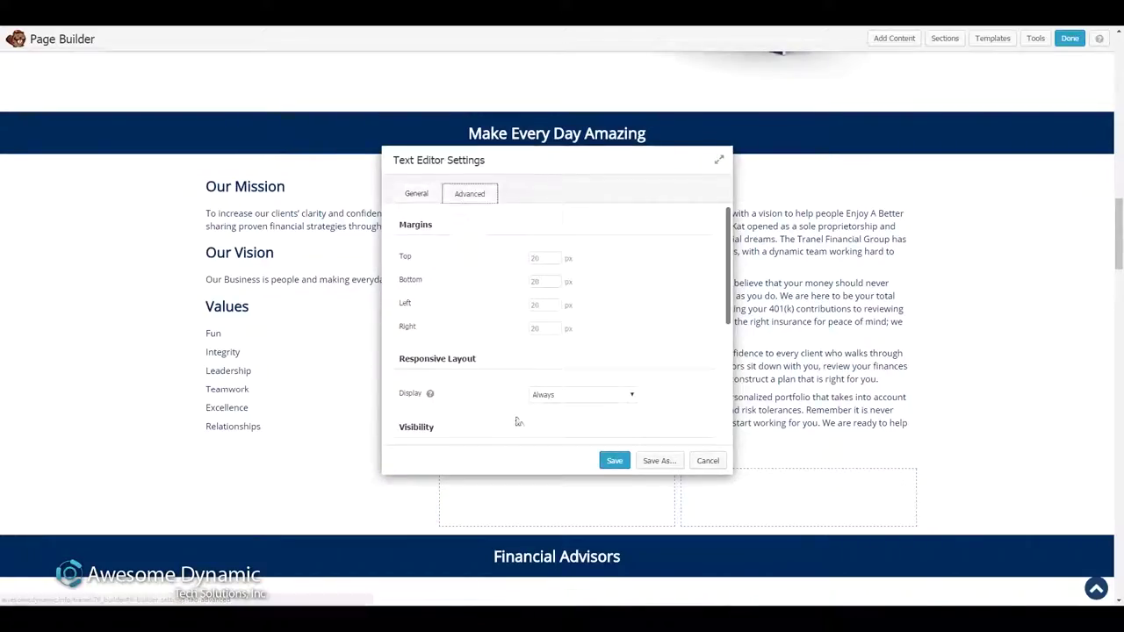
scroll(518, 404, "down", 5)
left_click(562, 414)
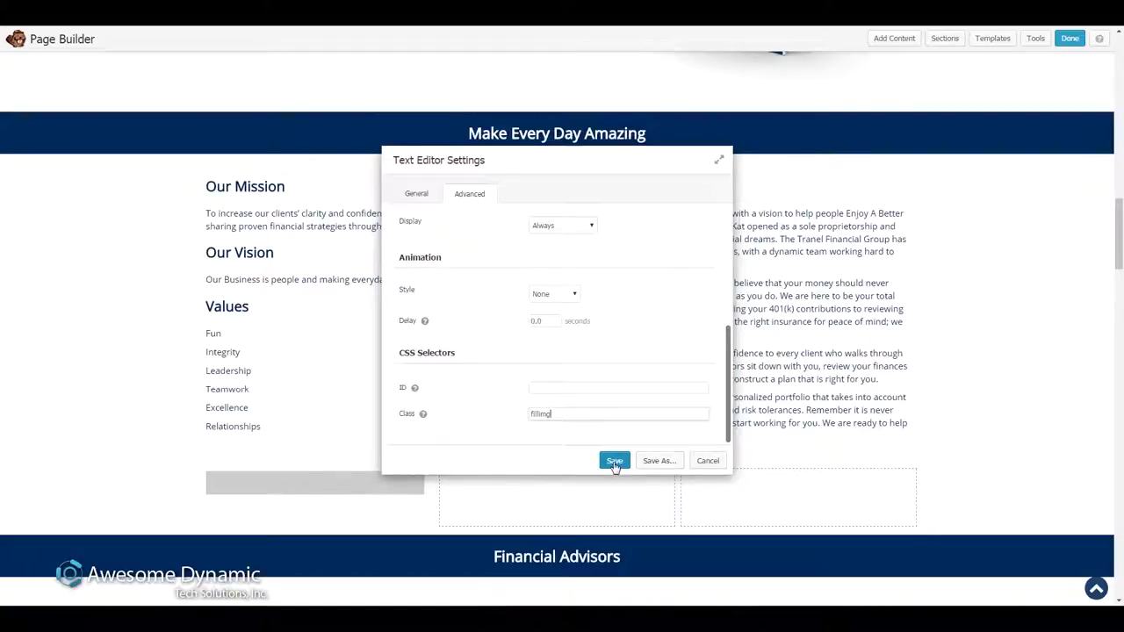
Add several blank lines to the module's text and save it.
left_click(413, 194)
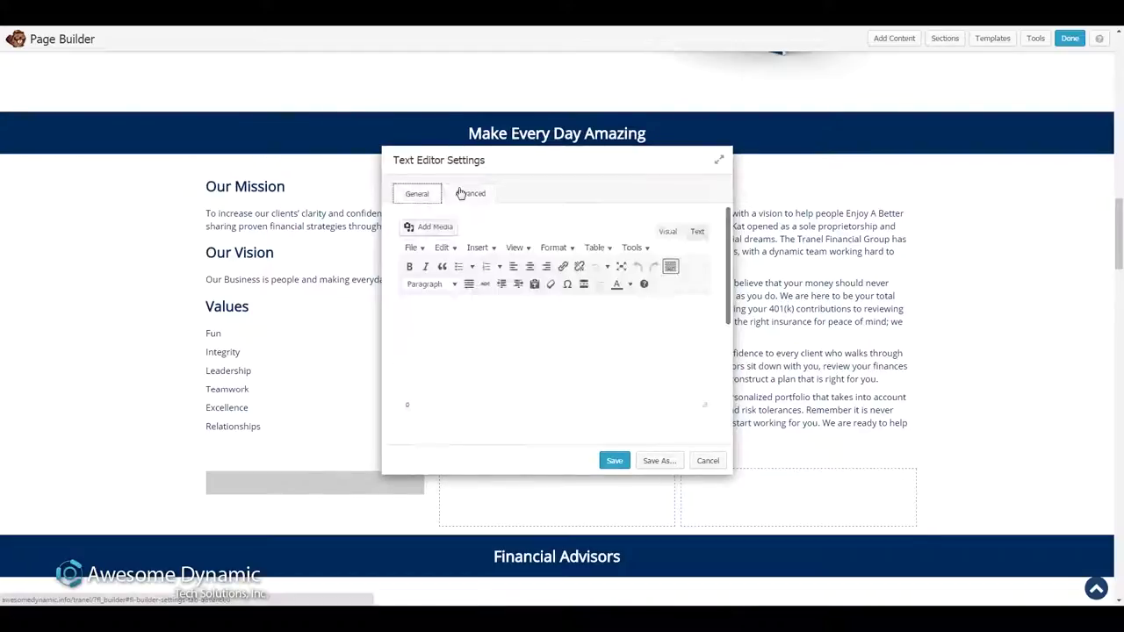
key("Return")
key("Return")
key("Return")
key("Return")
key("Return")
key("Return")
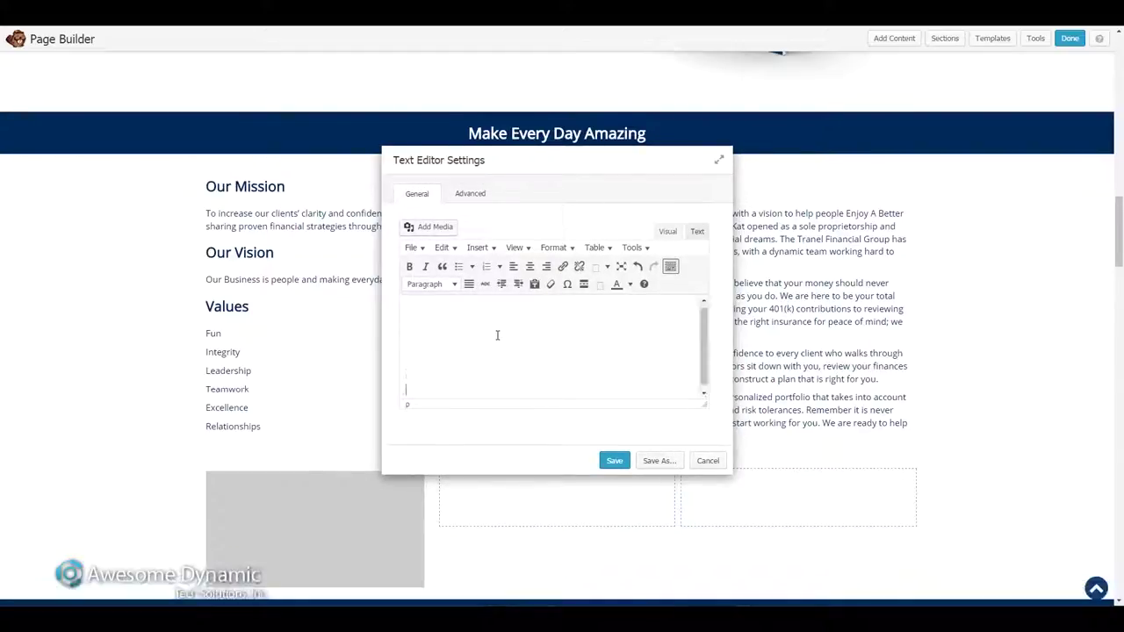
scroll(312, 369, "down", 2)
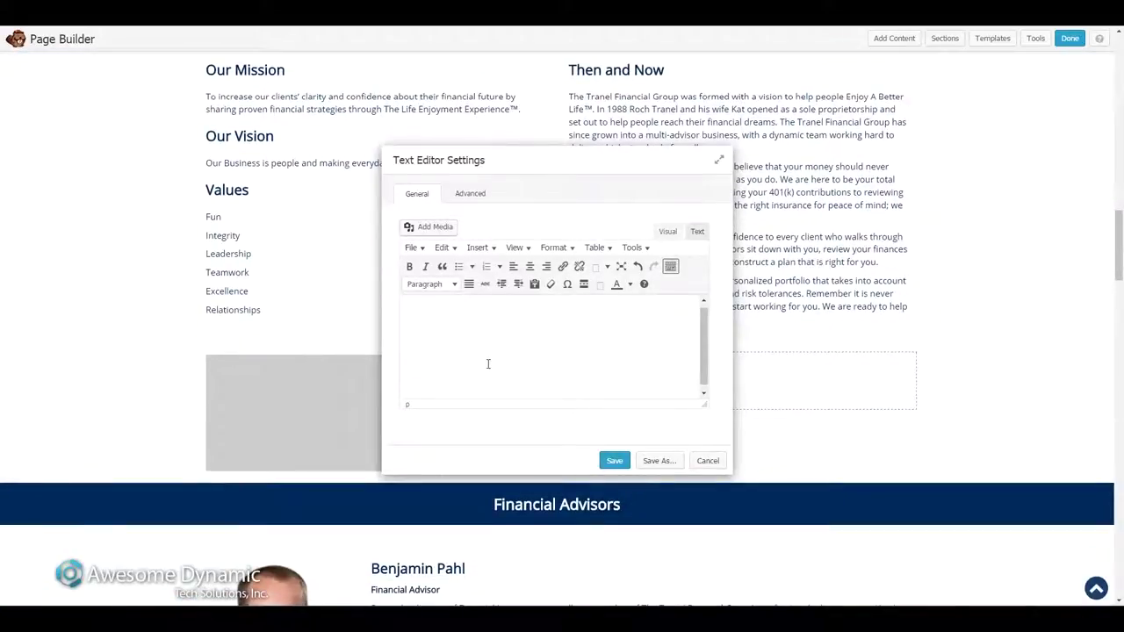
left_click_drag(583, 160, 740, 160)
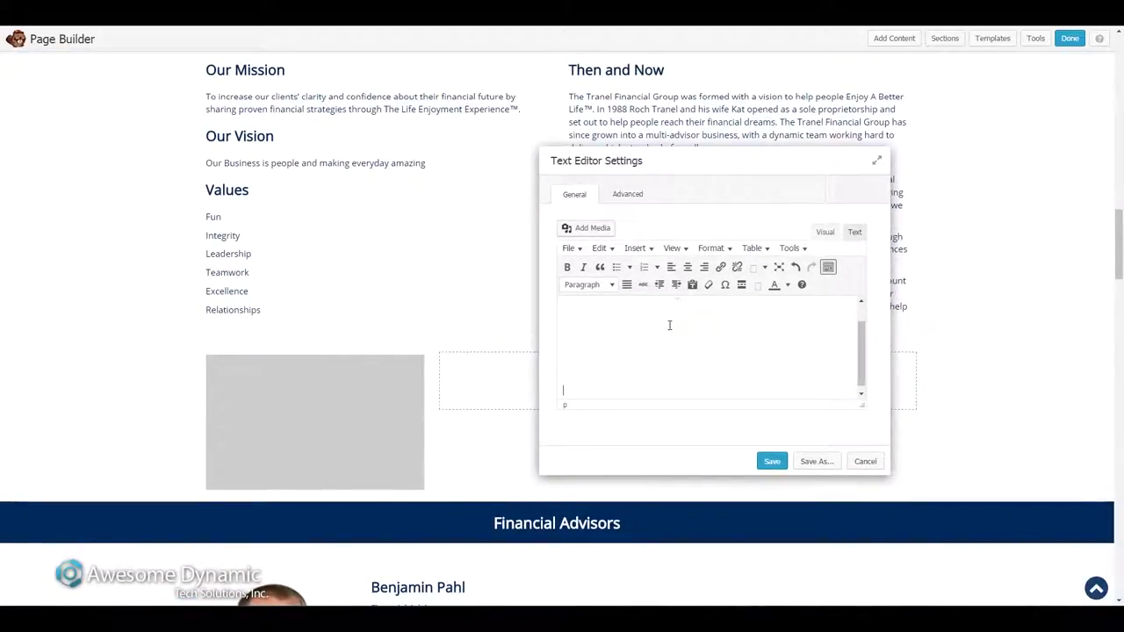
left_click(772, 462)
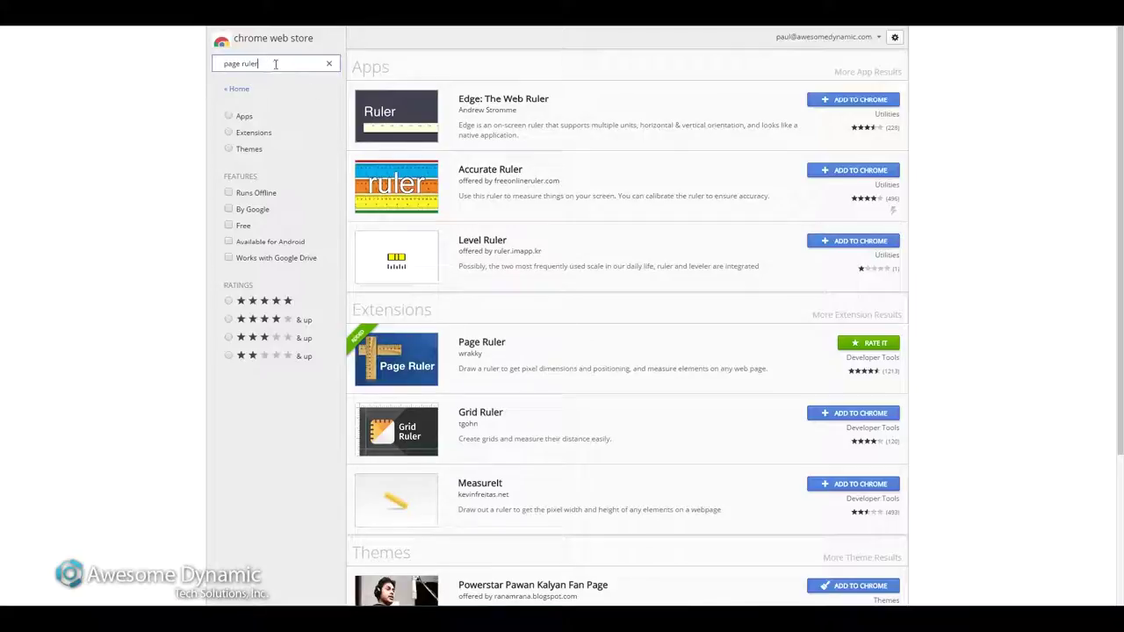
triple_click(275, 64)
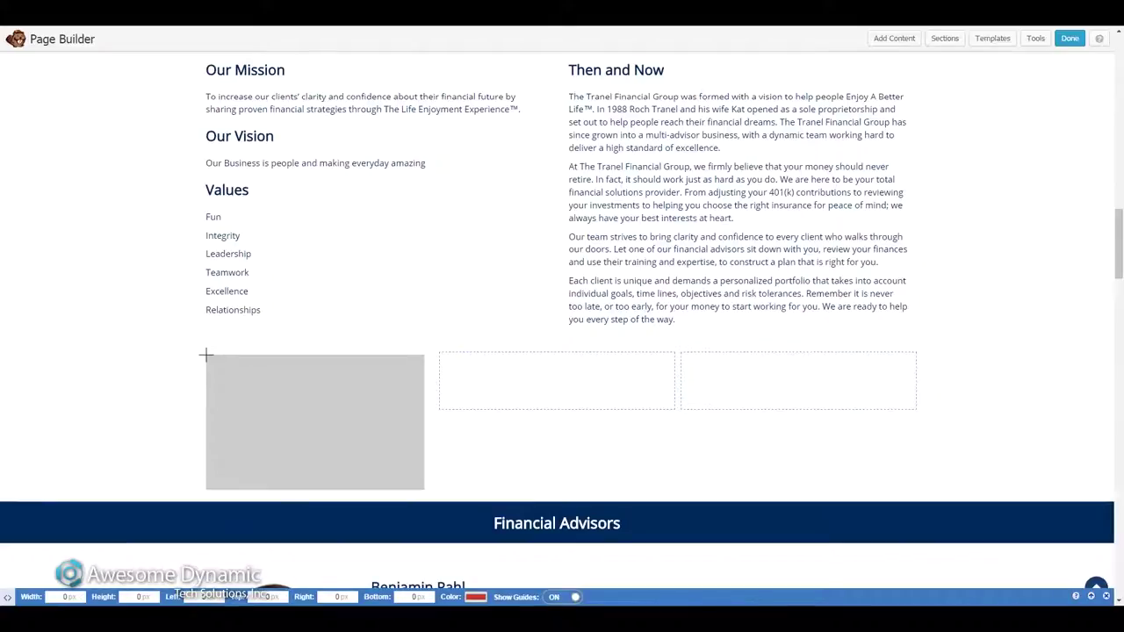
Fit a Page Ruler rectangle over the grey box, reading 374 × 233 pixels, then close the ruler.
mouse_move(205, 355)
left_mouse_down()
mouse_move(316, 396)
mouse_move(426, 466)
mouse_move(424, 492)
left_mouse_up()
left_click_drag(379, 414, 378, 440)
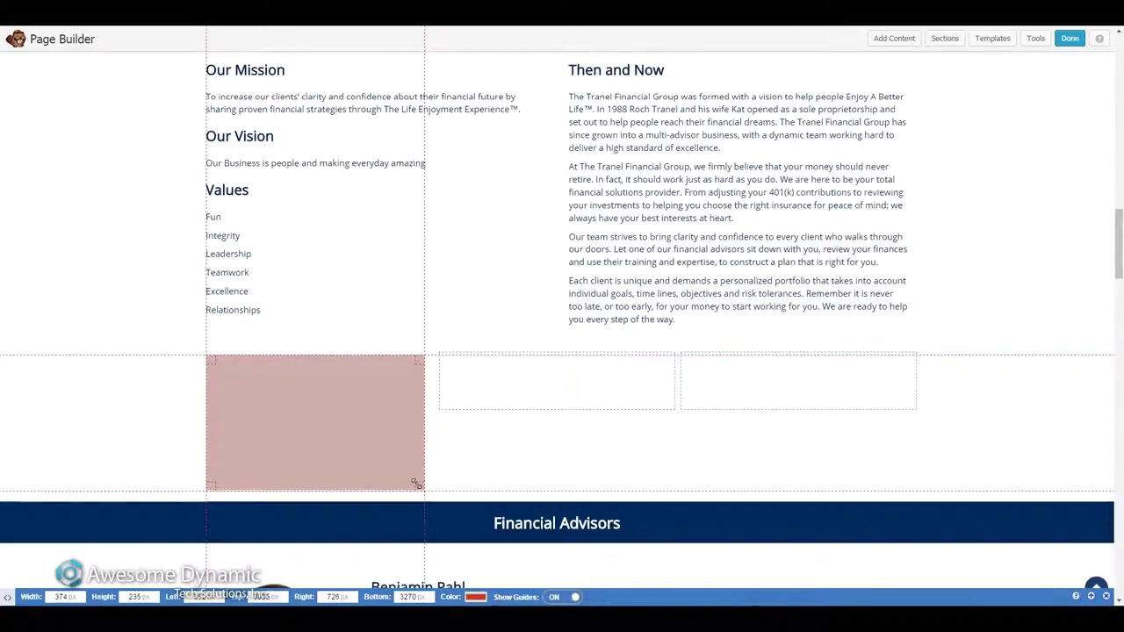
left_click_drag(416, 483, 416, 483)
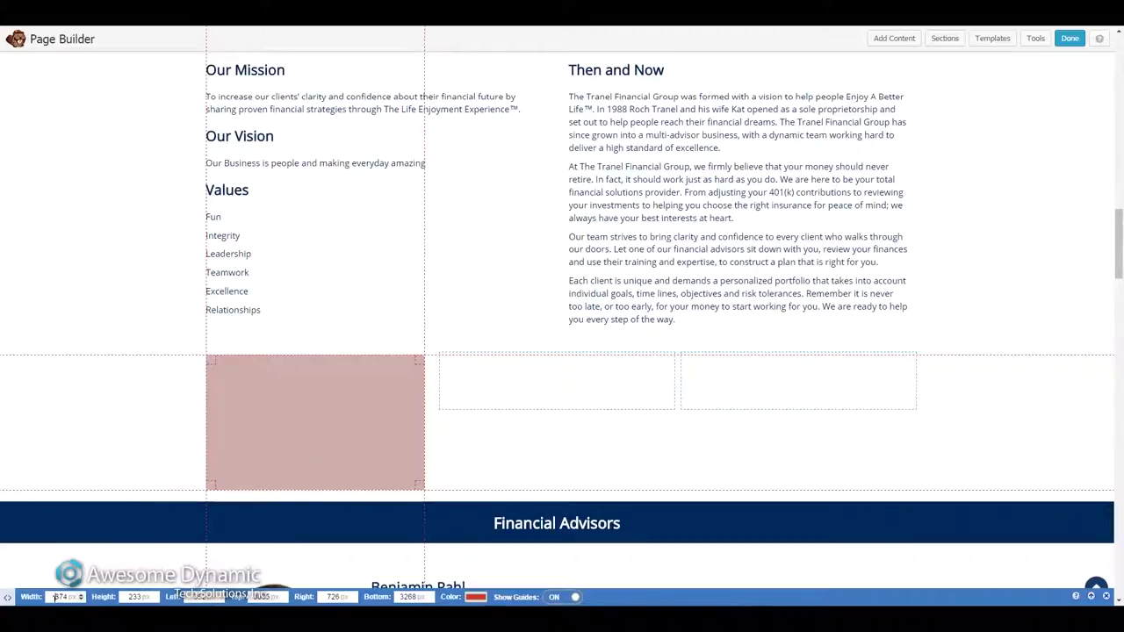
key("Tab")
left_click(1106, 597)
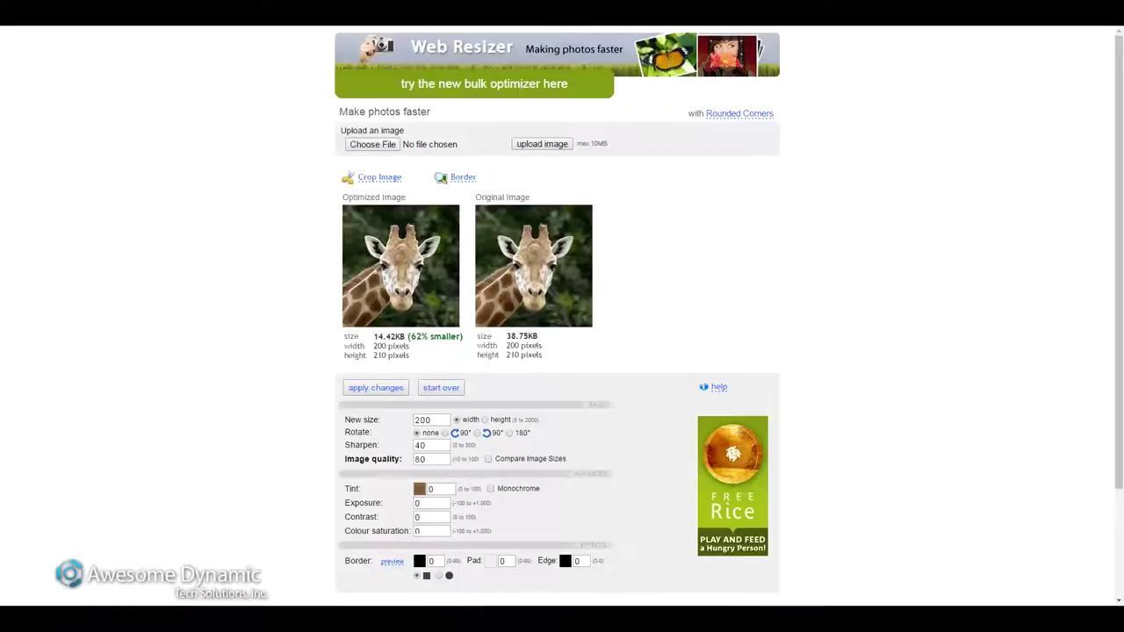
Open webresizer.com and upload excellence.jpg for optimizing.
key("Return")
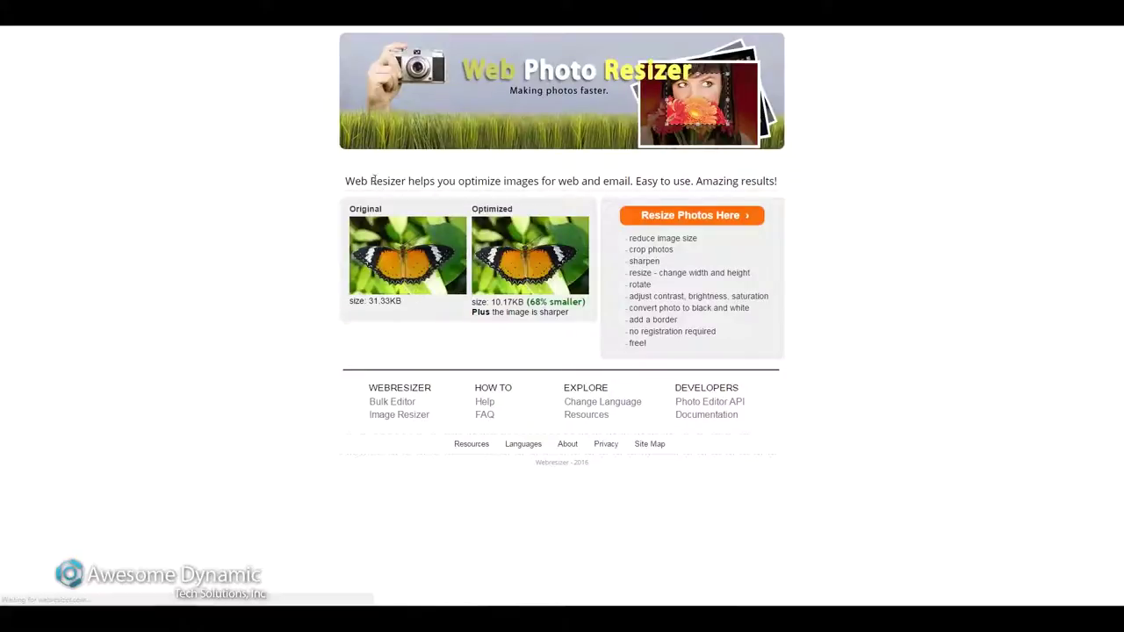
left_click(713, 218)
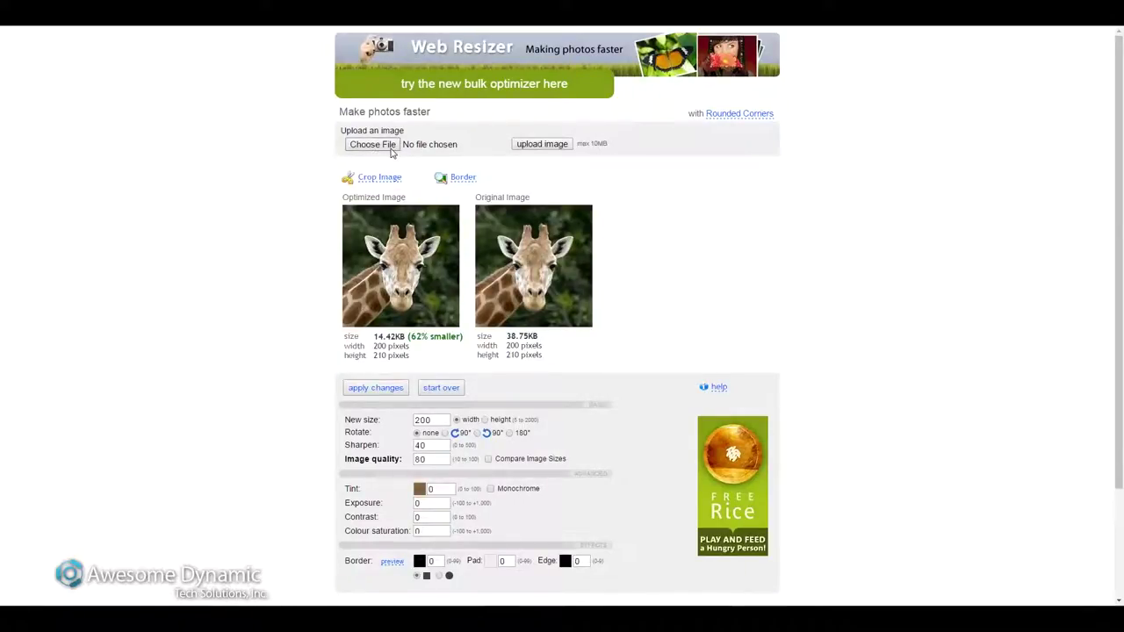
left_click(372, 144)
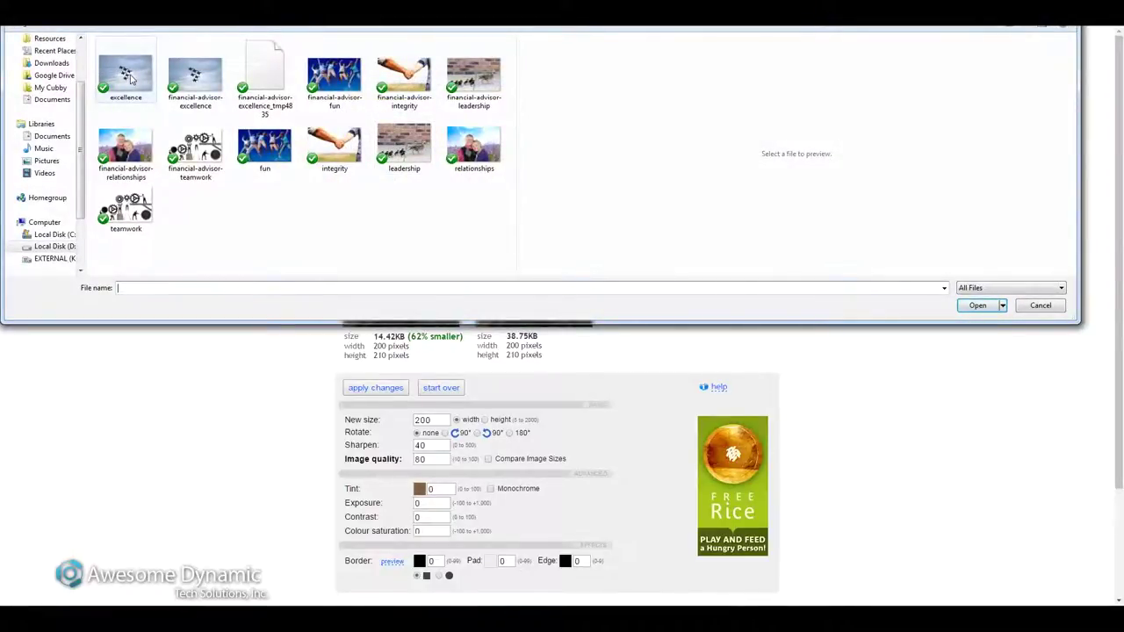
left_click(130, 77)
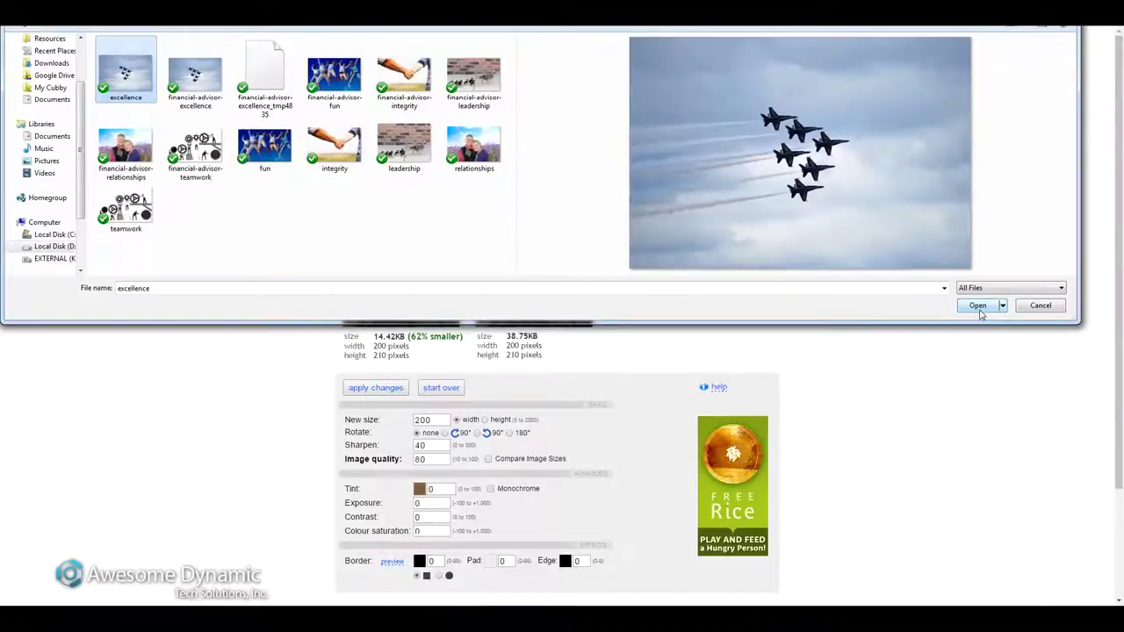
left_click(978, 307)
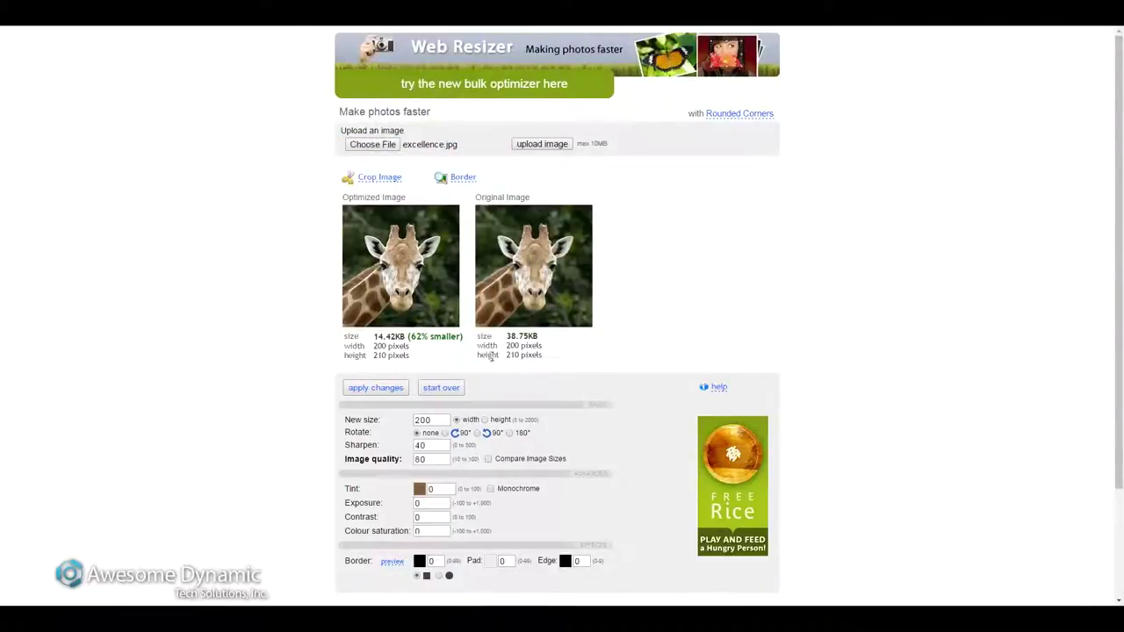
left_click(541, 145)
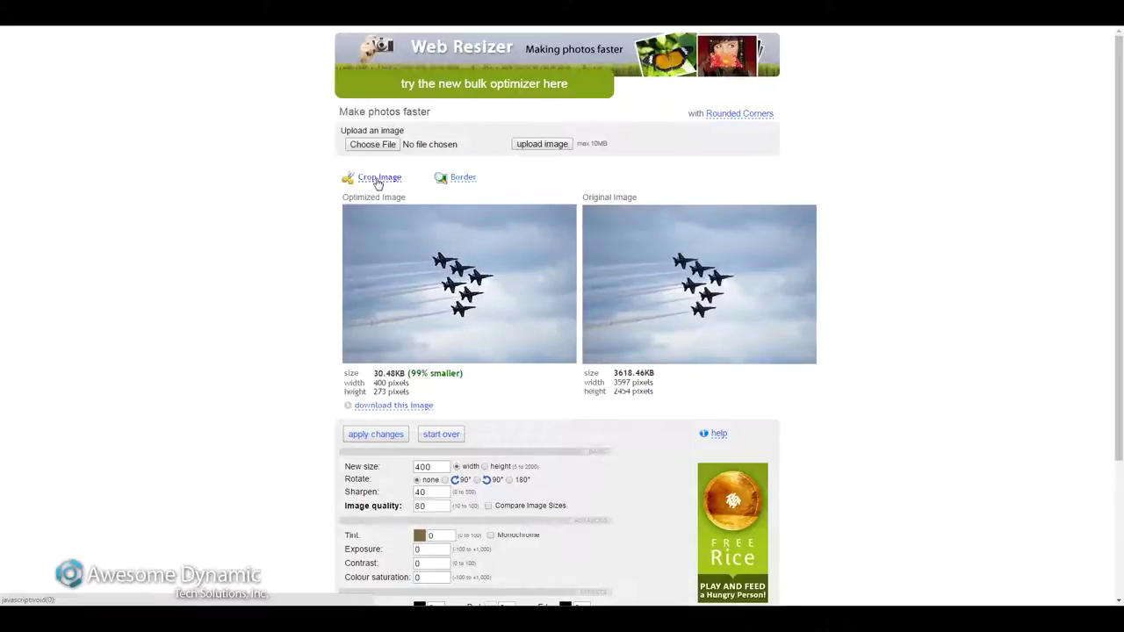
Crop the airplanes photo to 375 × 235 pixels, positioned over the planes, and apply it.
left_click(378, 178)
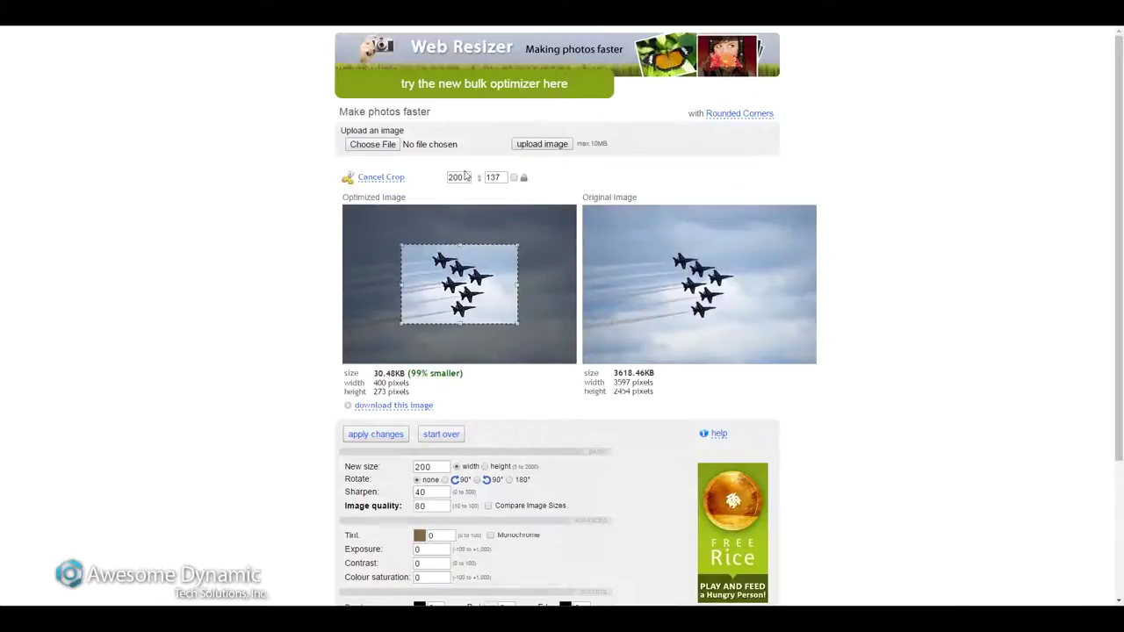
left_click_drag(465, 177, 431, 174)
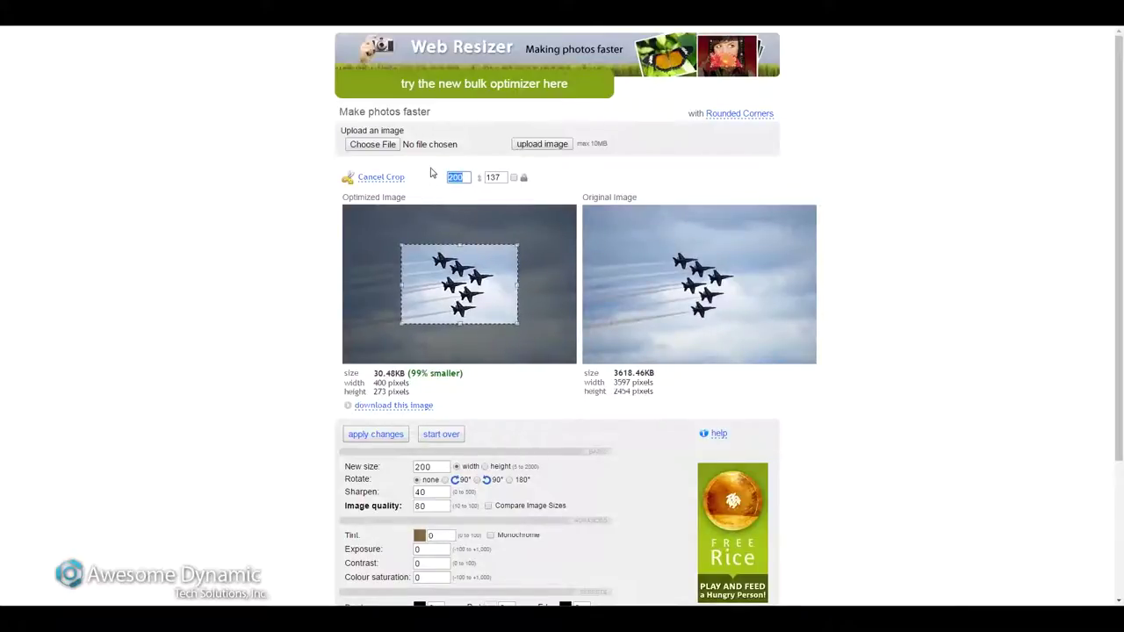
type("3")
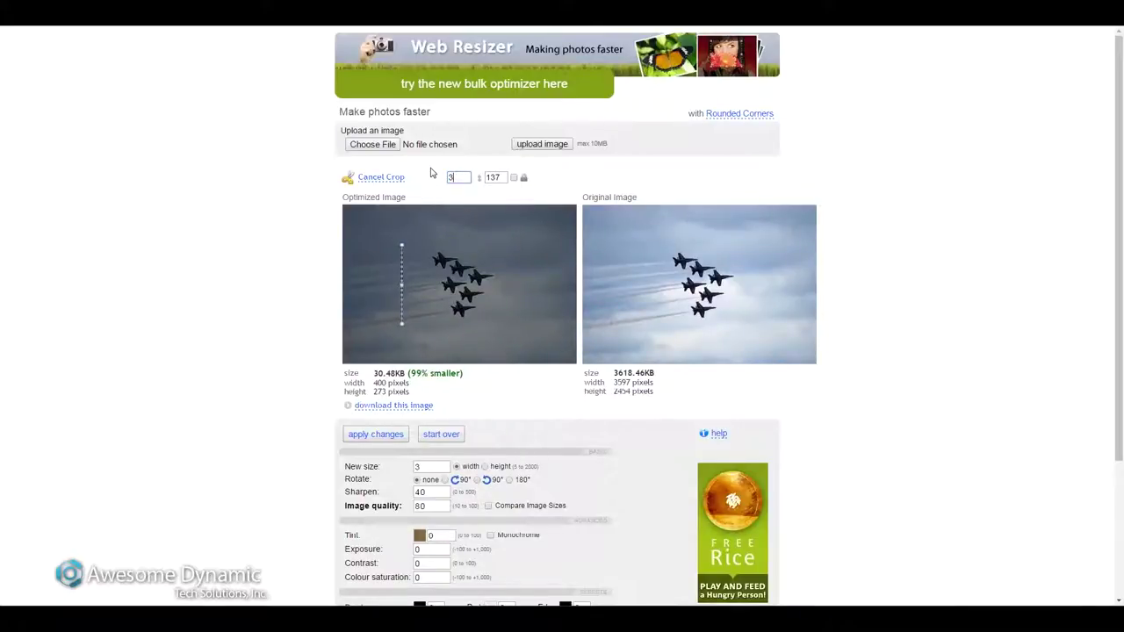
type("75")
key("Tab")
type("235")
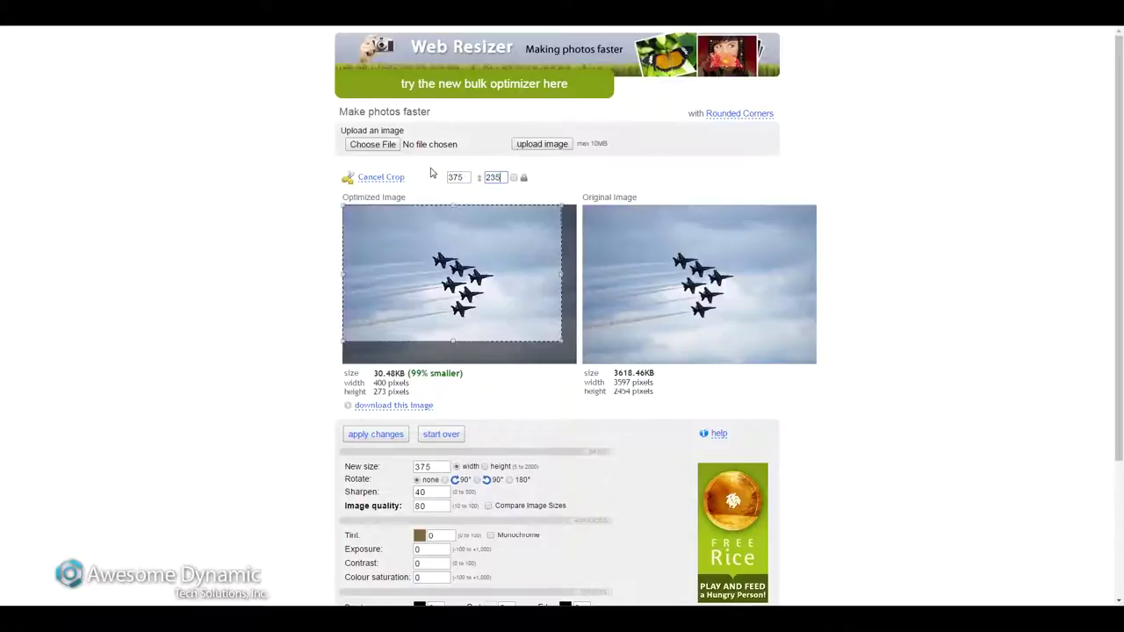
mouse_move(416, 317)
left_mouse_down()
mouse_move(392, 321)
mouse_move(431, 324)
mouse_move(418, 321)
left_mouse_up()
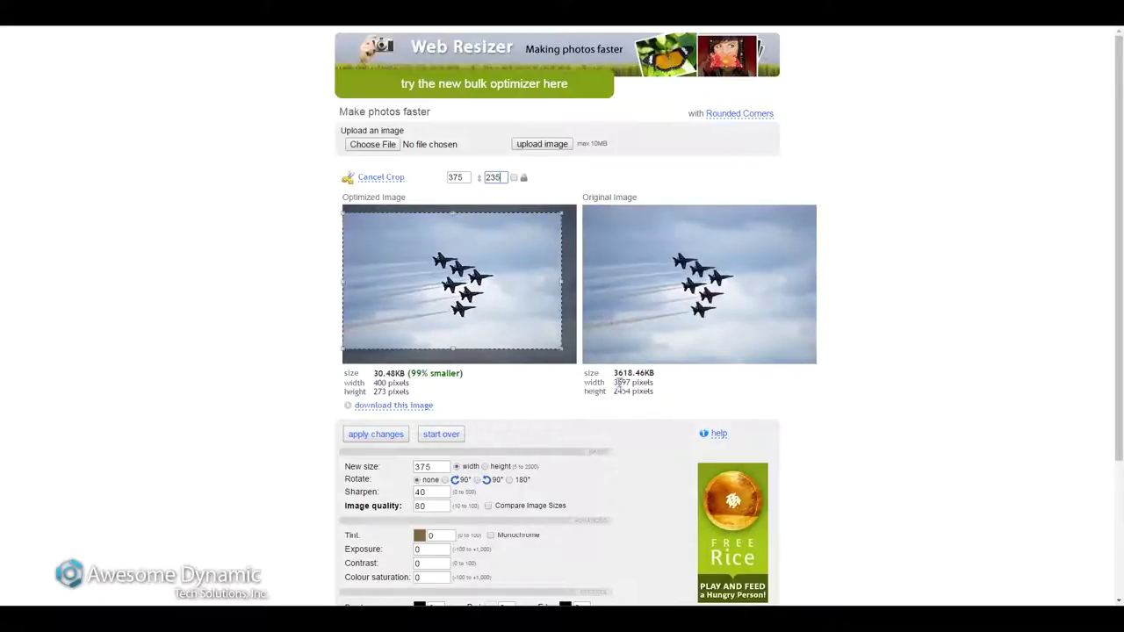
double_click(623, 391)
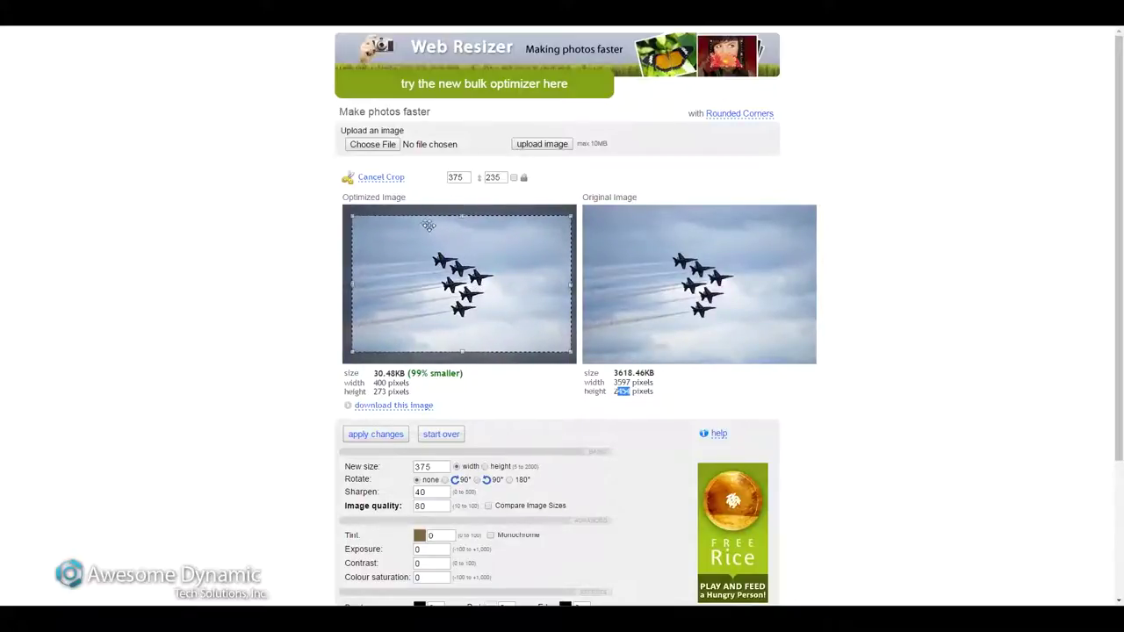
left_click(388, 435)
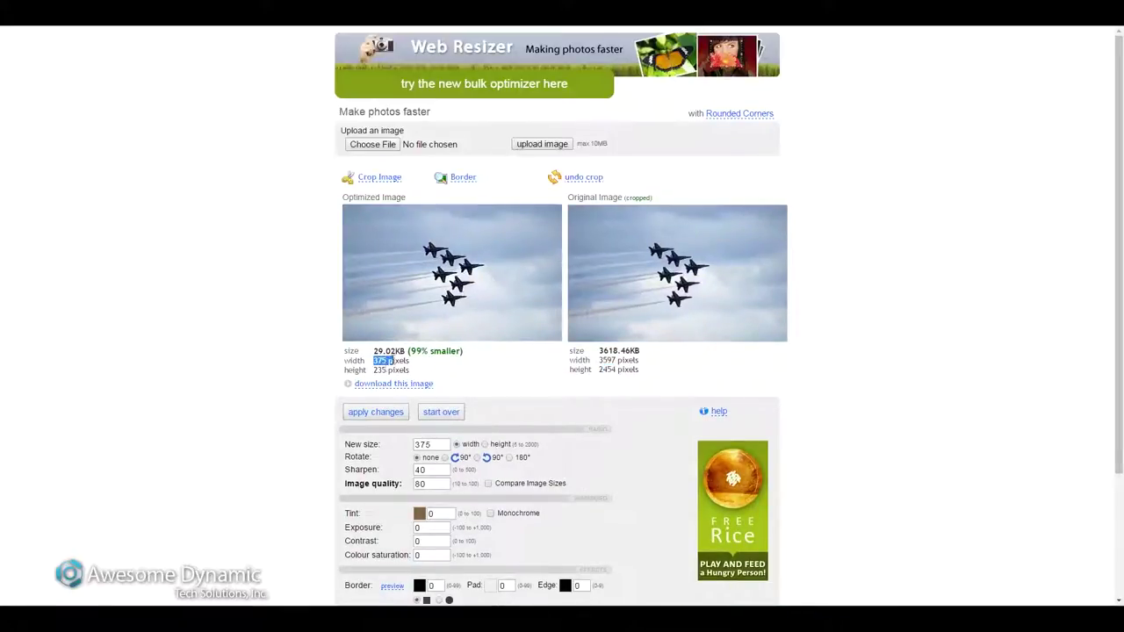
Check the 235 px height and 29.02 KB size, then try image quality 30 and 50.
left_click_drag(375, 369, 404, 370)
scroll(409, 356, "down", 2)
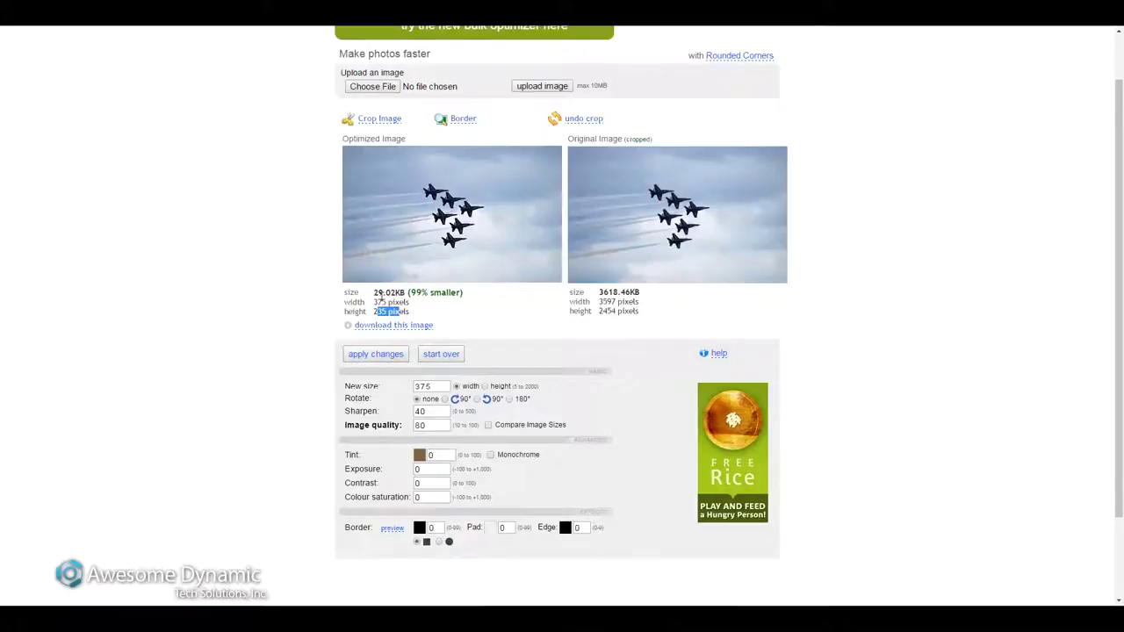
left_click_drag(372, 299, 401, 302)
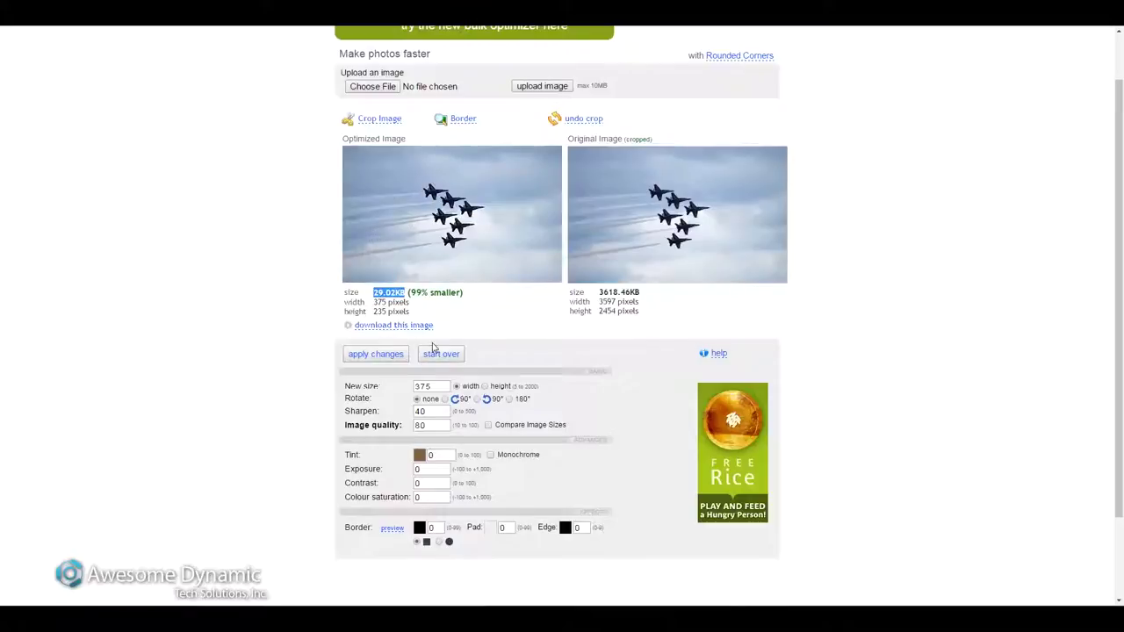
double_click(428, 425)
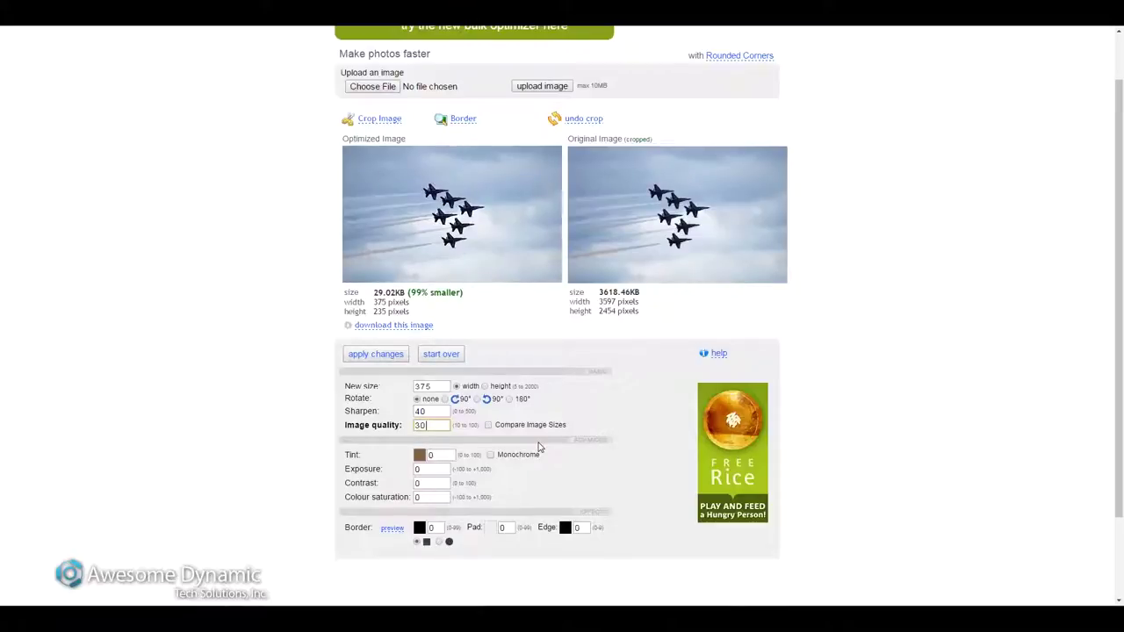
left_click(384, 356)
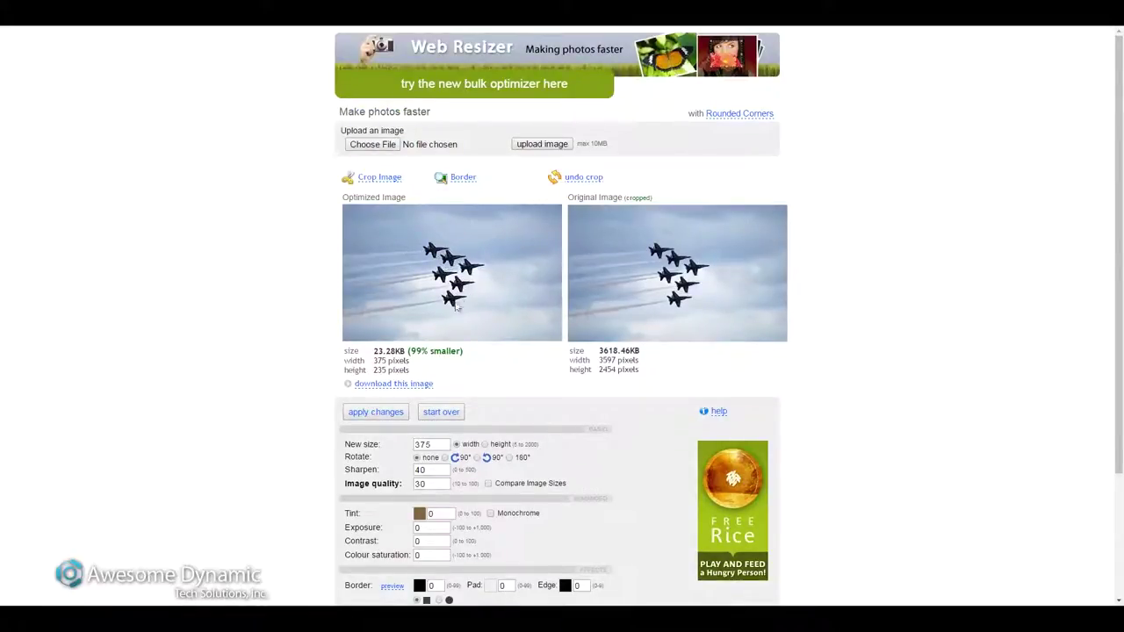
scroll(463, 326, "down", 2)
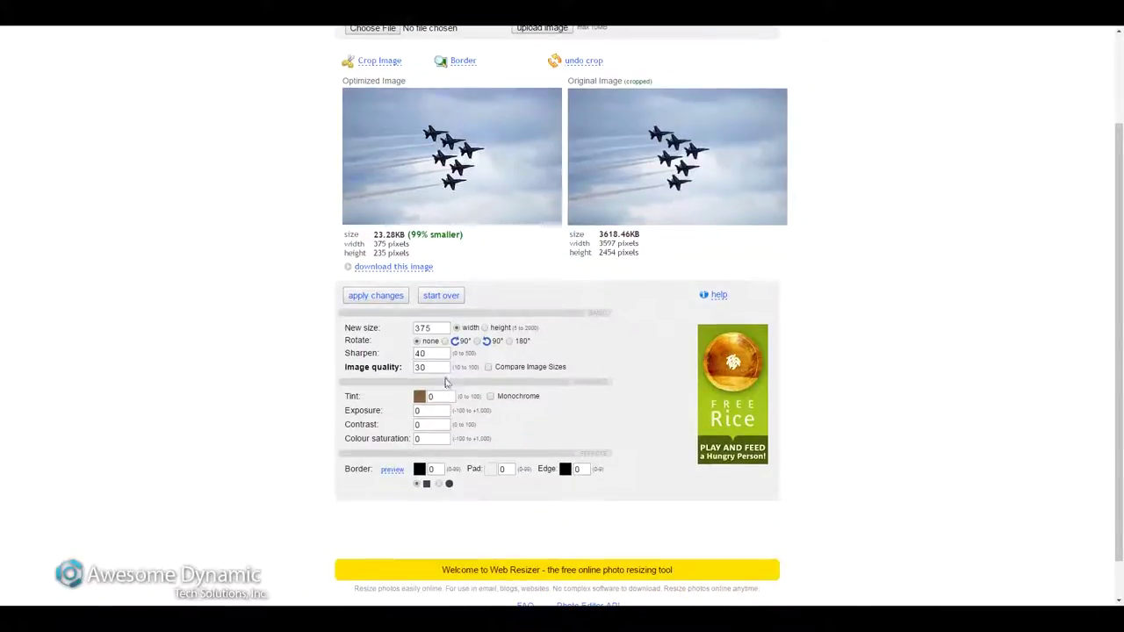
left_click_drag(440, 367, 390, 373)
left_click(384, 297)
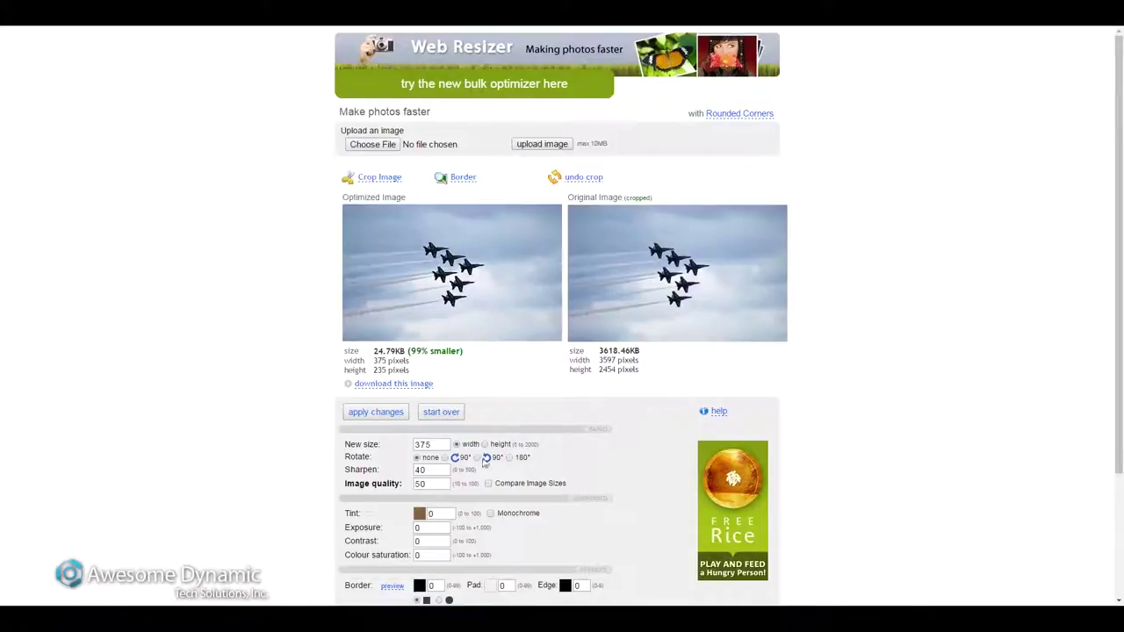
Try image quality 60, 70 (26.92 KB) and 80.
left_click_drag(447, 483, 388, 488)
type("60")
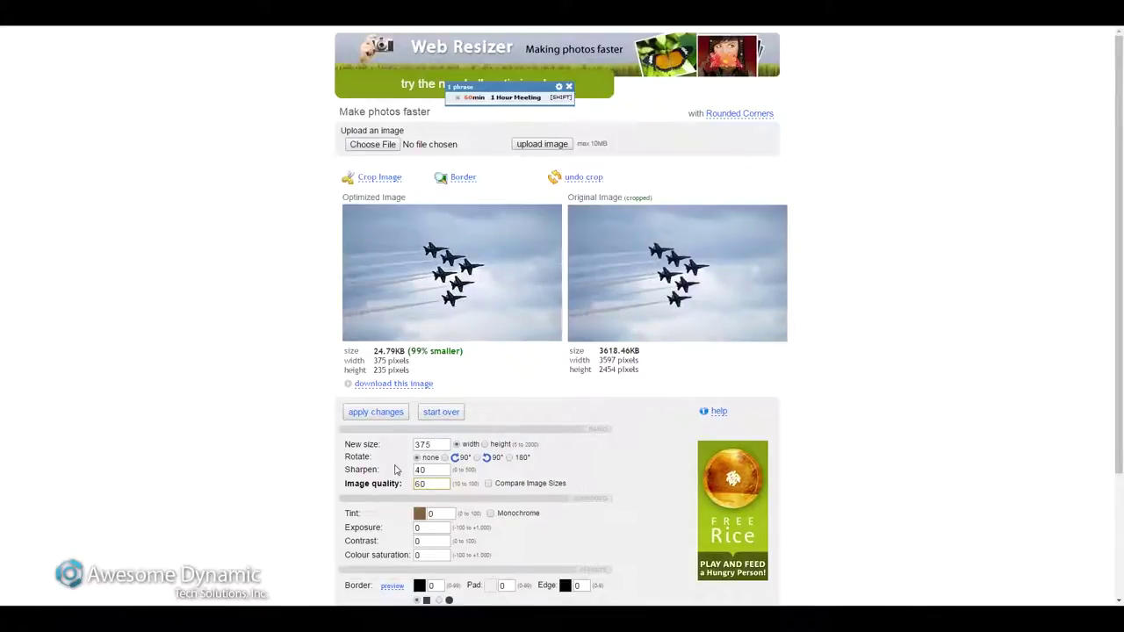
left_click(381, 412)
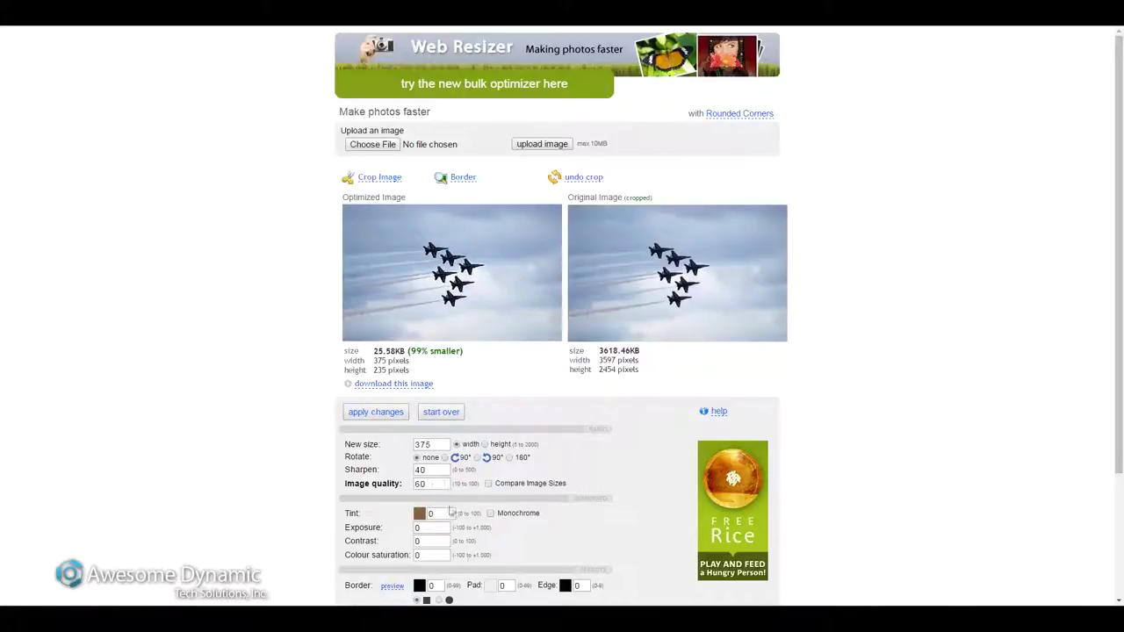
left_click_drag(437, 484, 375, 488)
type("7")
left_click(373, 414)
left_click_drag(373, 351, 390, 351)
double_click(433, 485)
type("80")
left_click(382, 413)
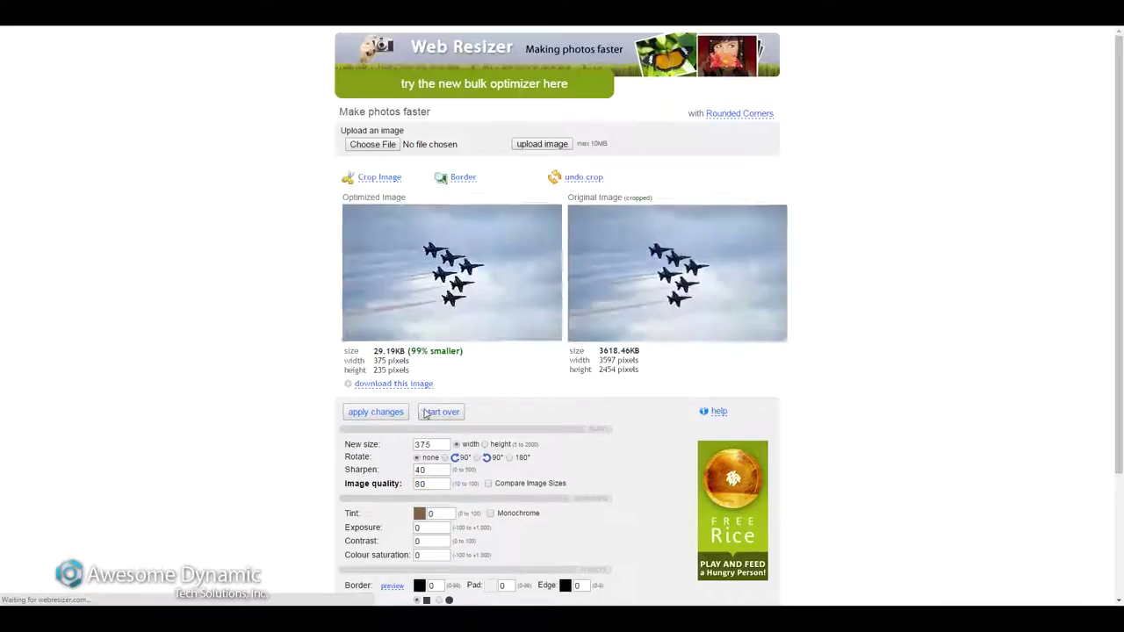
Keep quality 80 at 29.19 KB, reapply it, and download the optimized image.
left_click_drag(371, 351, 400, 351)
left_click(373, 351)
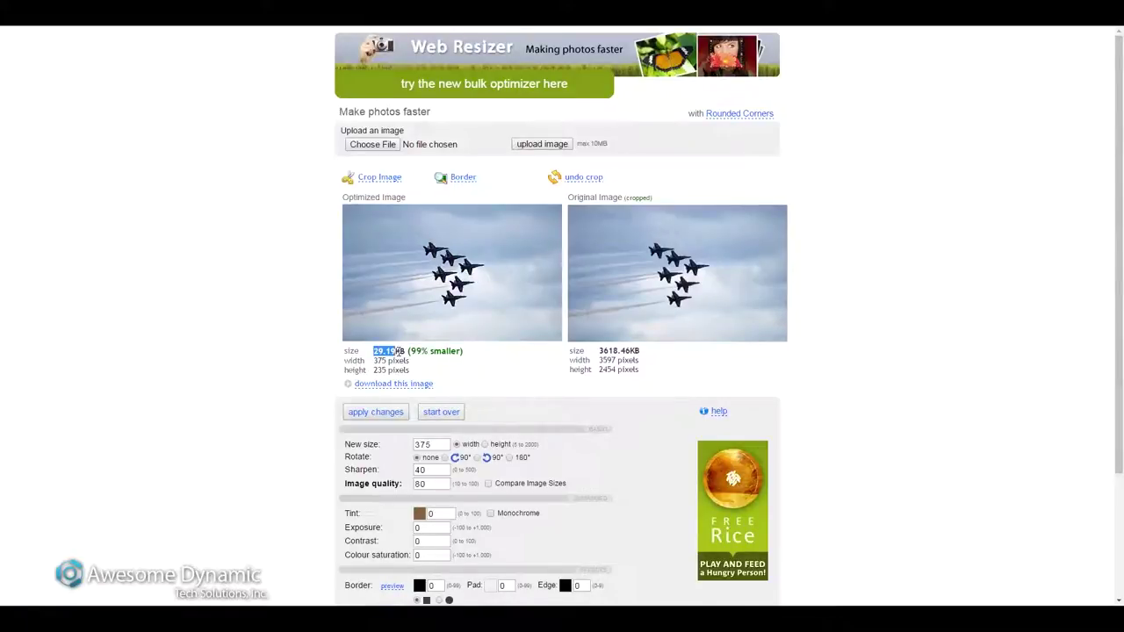
left_click(483, 380)
scroll(470, 383, "down", 1)
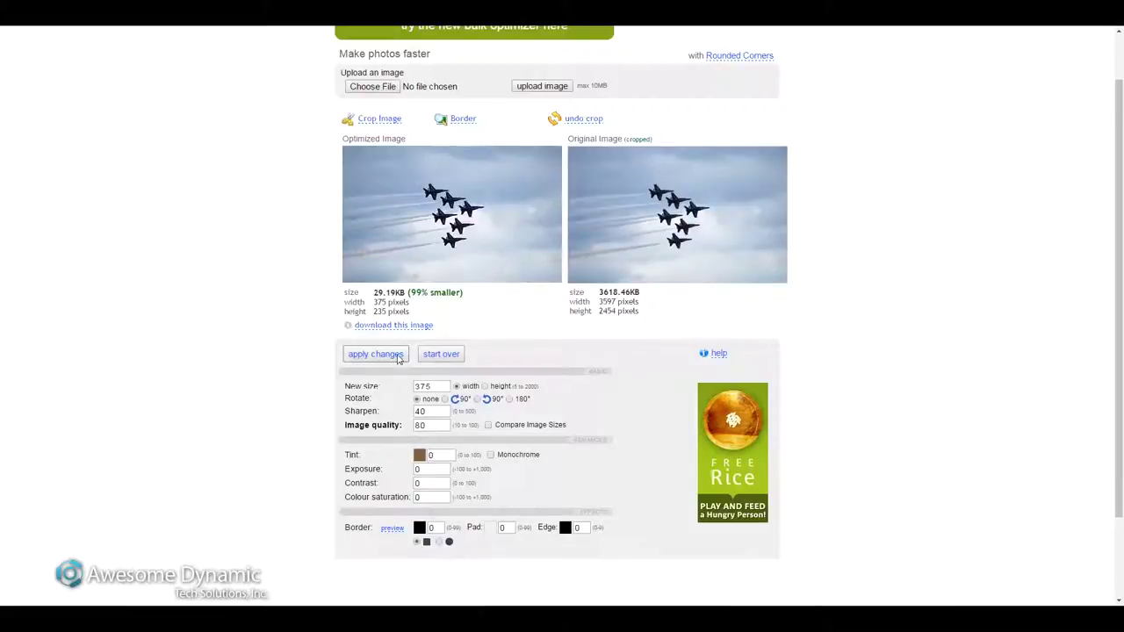
left_click(449, 360)
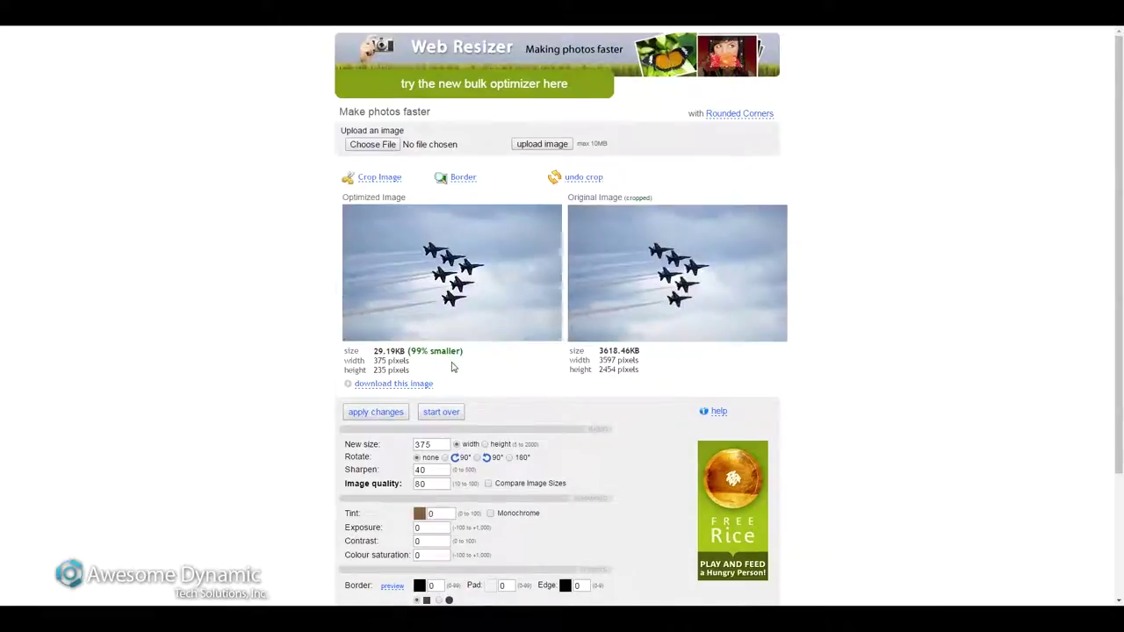
scroll(429, 274, "down", 3)
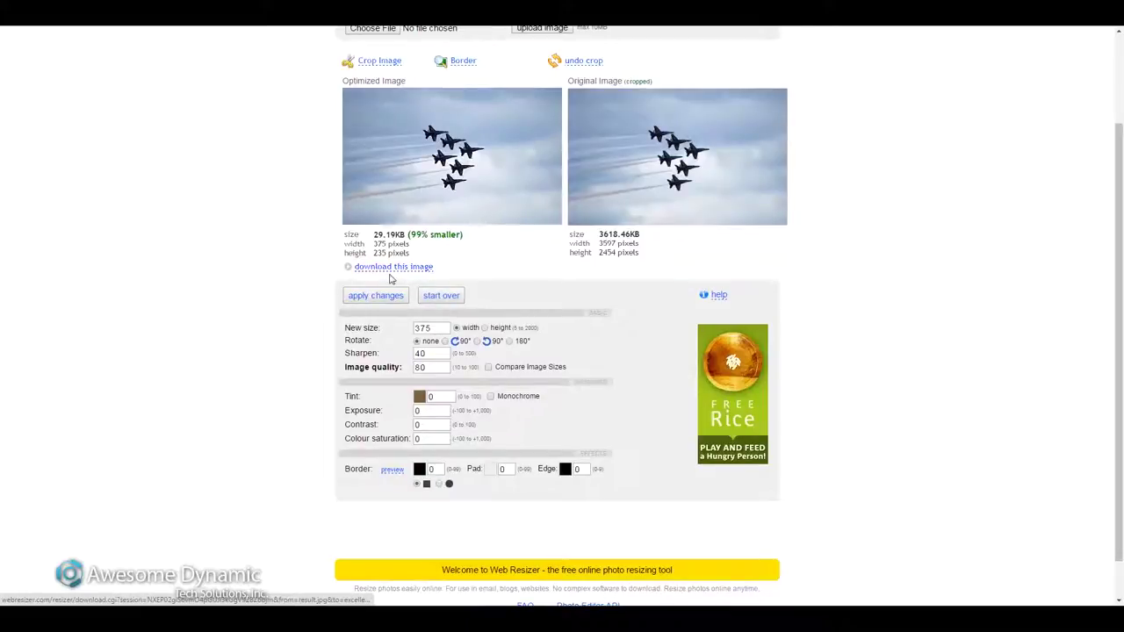
left_click(393, 267)
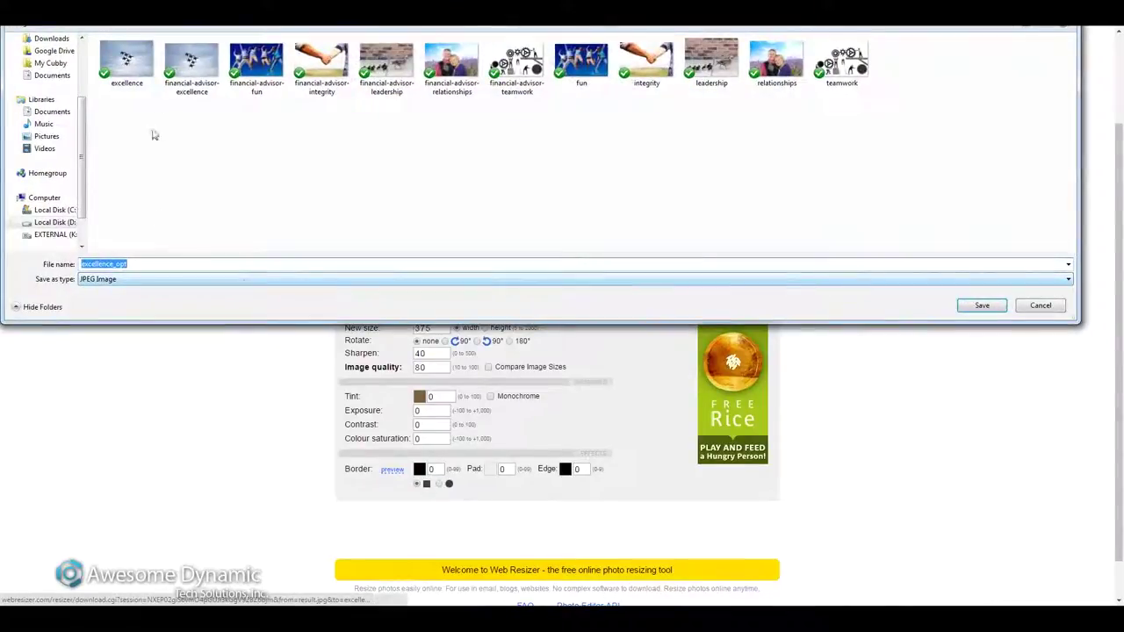
Rename the downloaded image to financial-advisor-excellence.jpg and save it.
left_click_drag(113, 263, 158, 265)
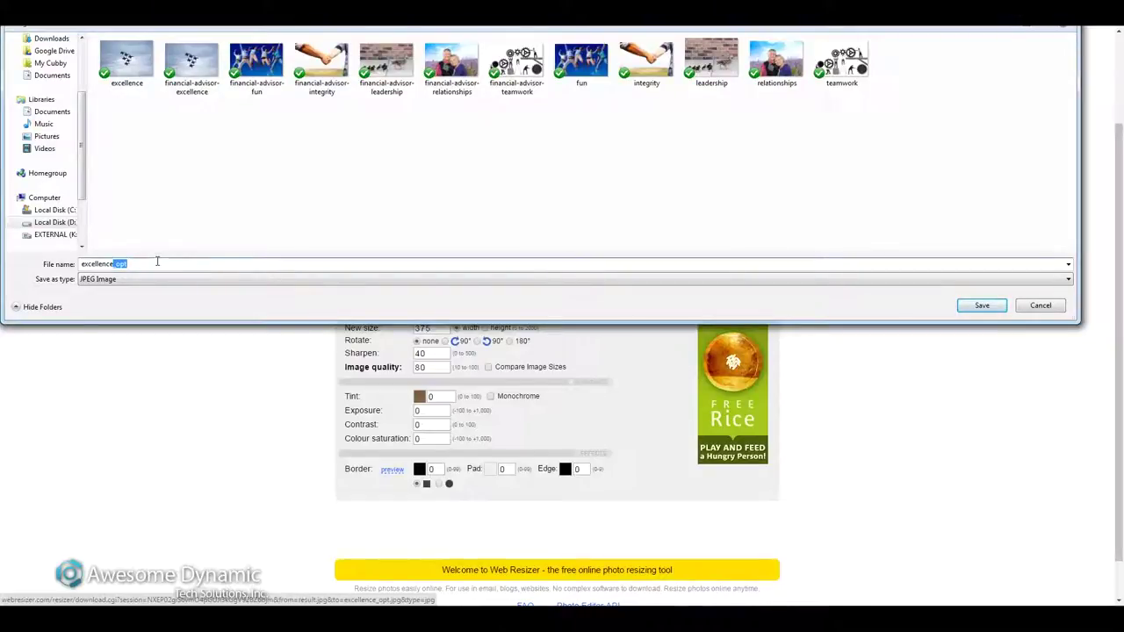
key("BackSpace")
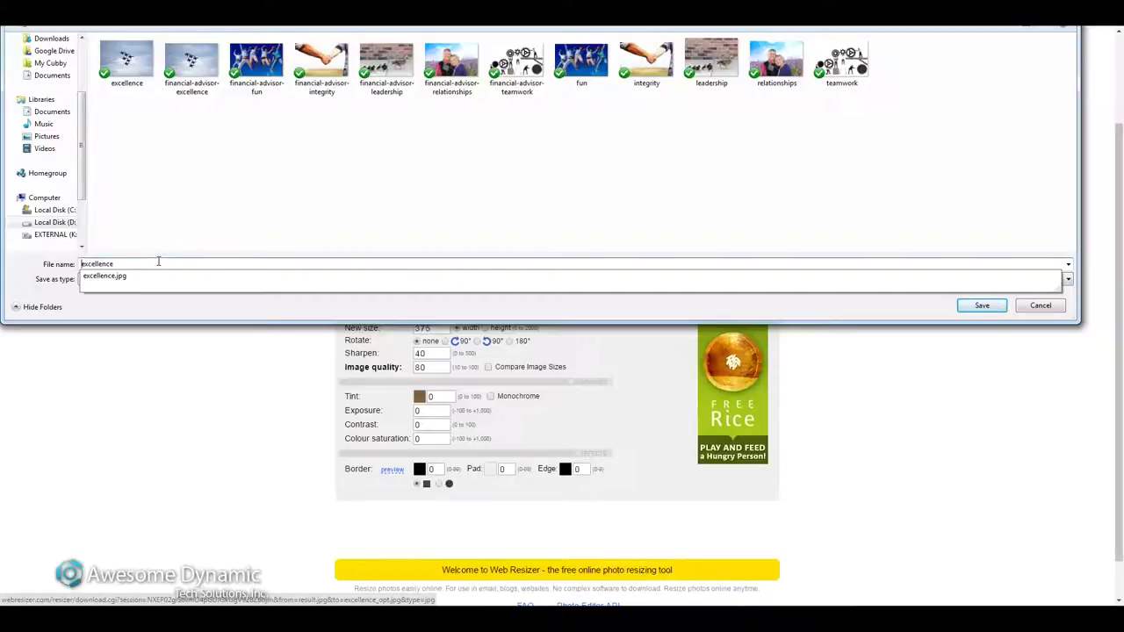
left_click(81, 264)
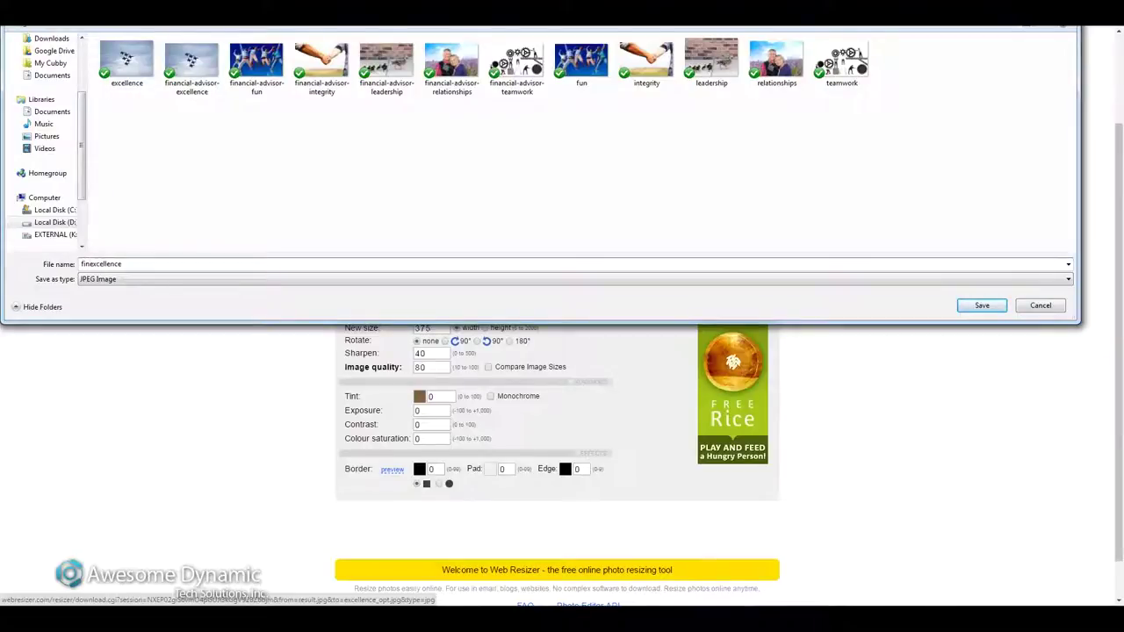
type("financial")
type(" adiv")
key("BackSpace")
key("BackSpace")
type("visor")
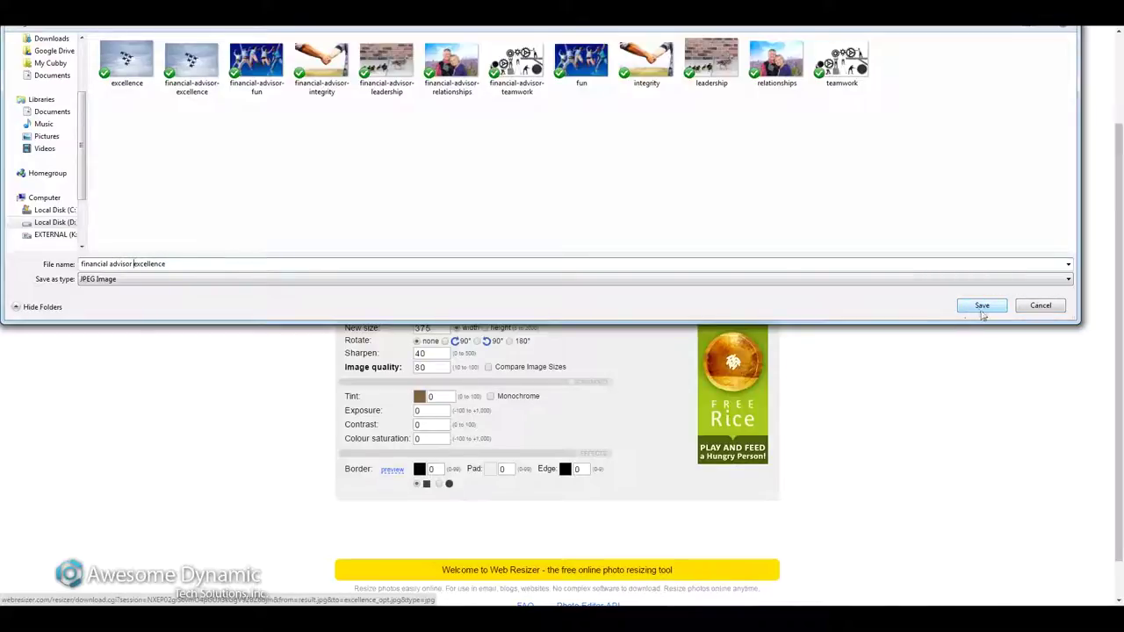
left_click(193, 83)
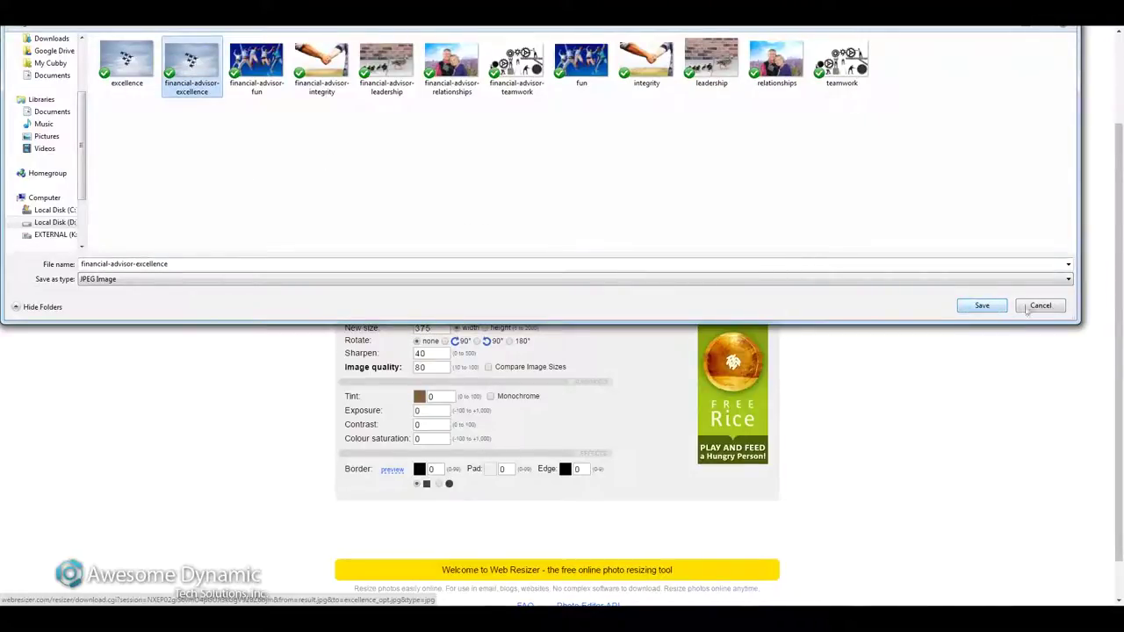
left_click(286, 263)
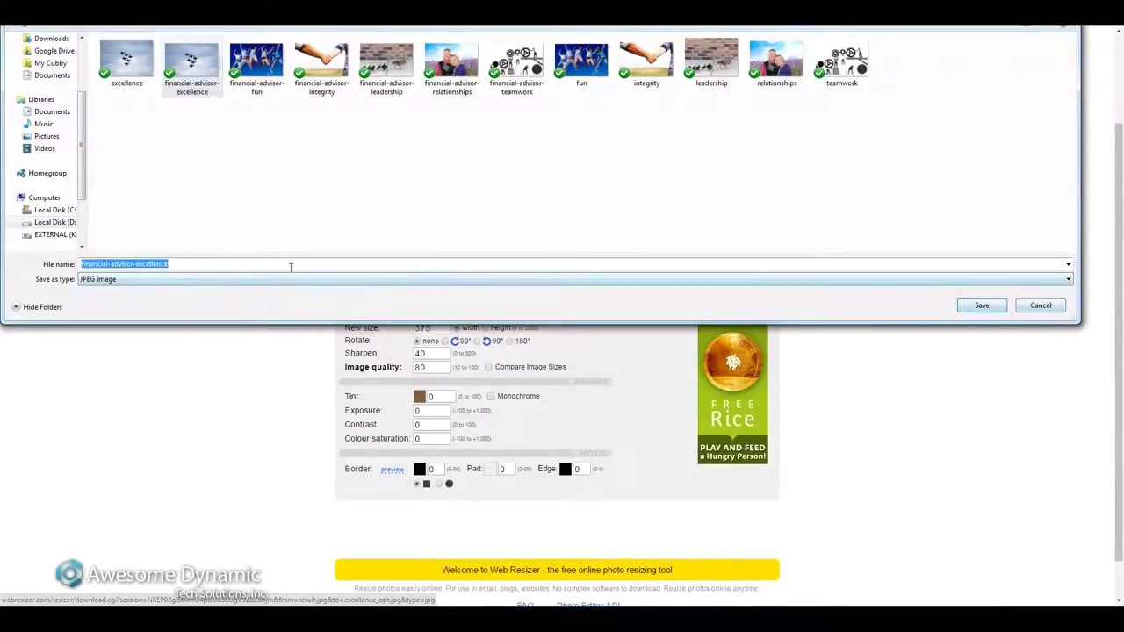
double_click(286, 263)
left_click(286, 263)
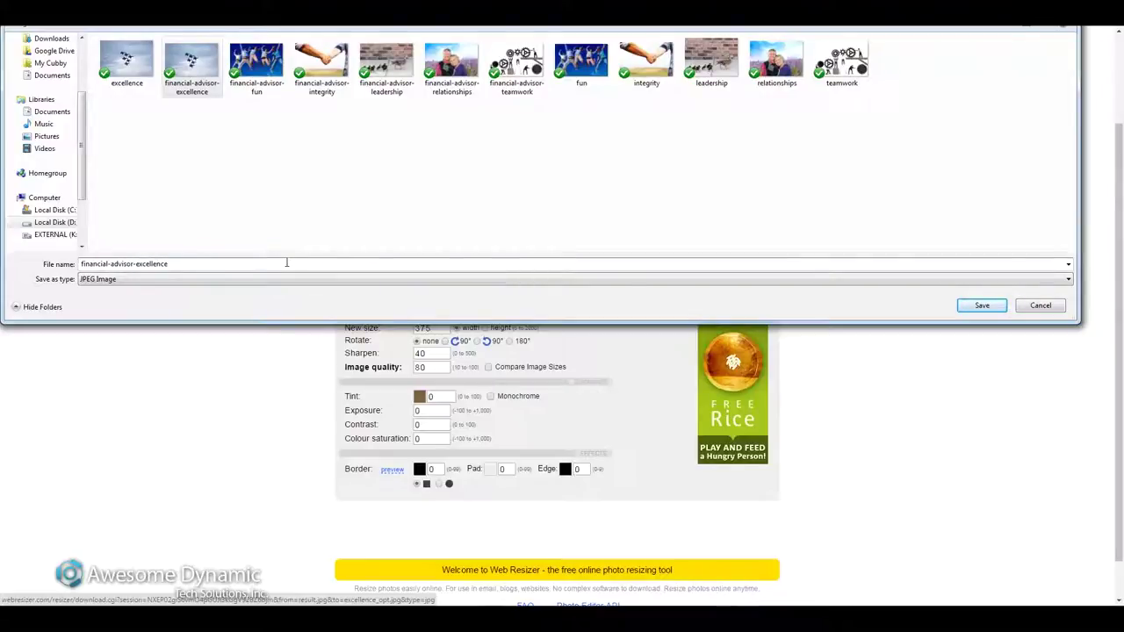
type(".jpg")
key("Return")
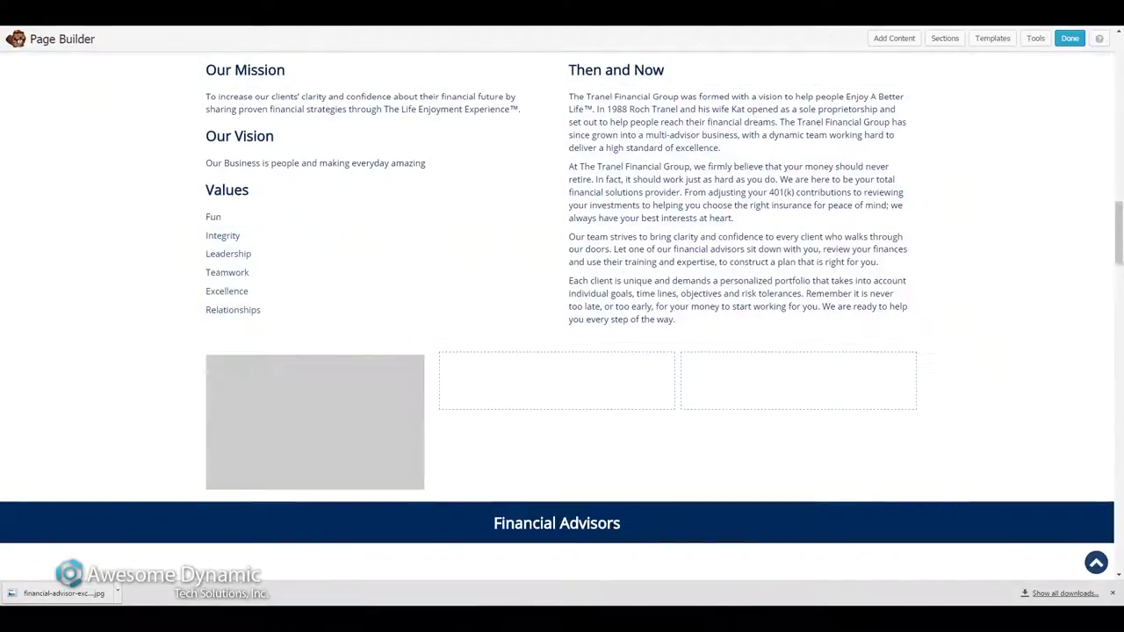
Drag a Photo module into the empty left column and open its Select Photo media picker.
left_click(897, 42)
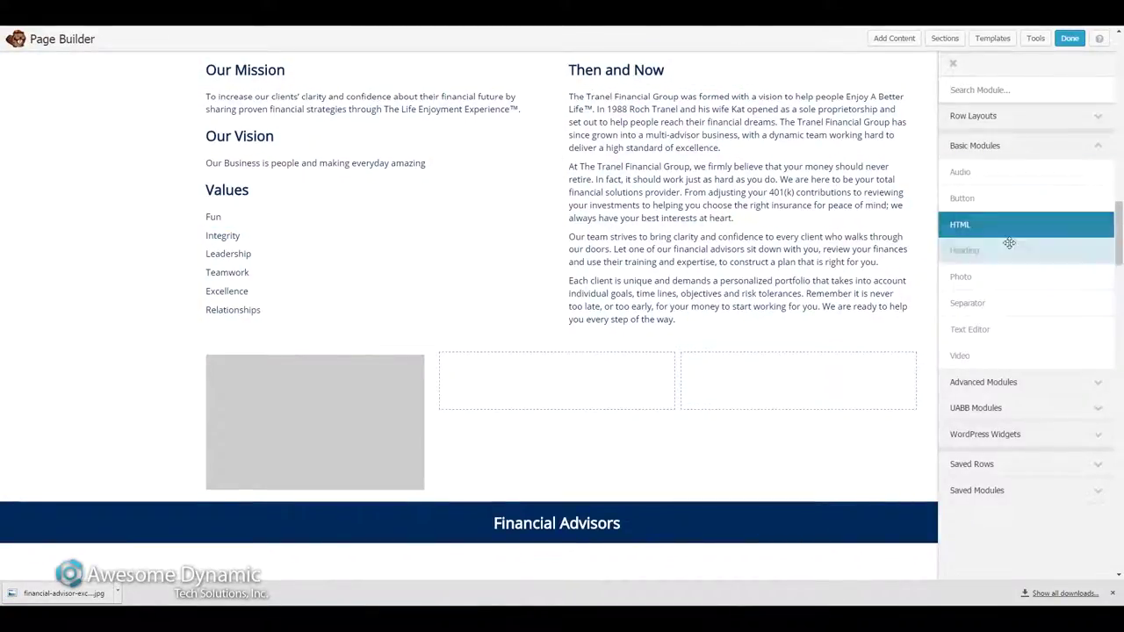
left_click_drag(995, 272, 301, 399)
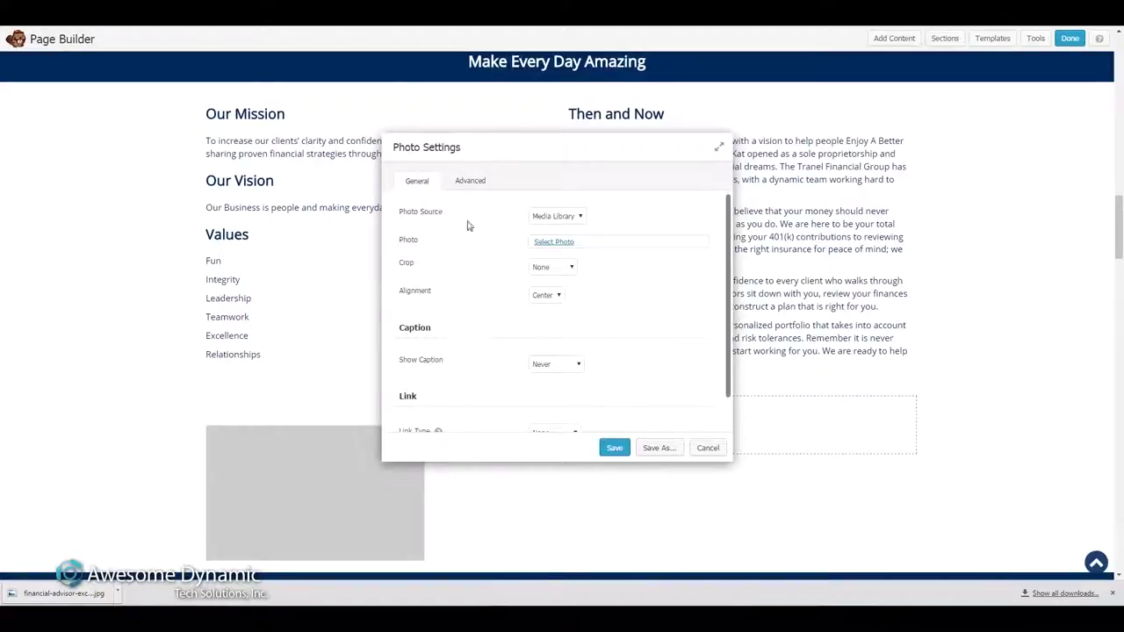
left_click(551, 242)
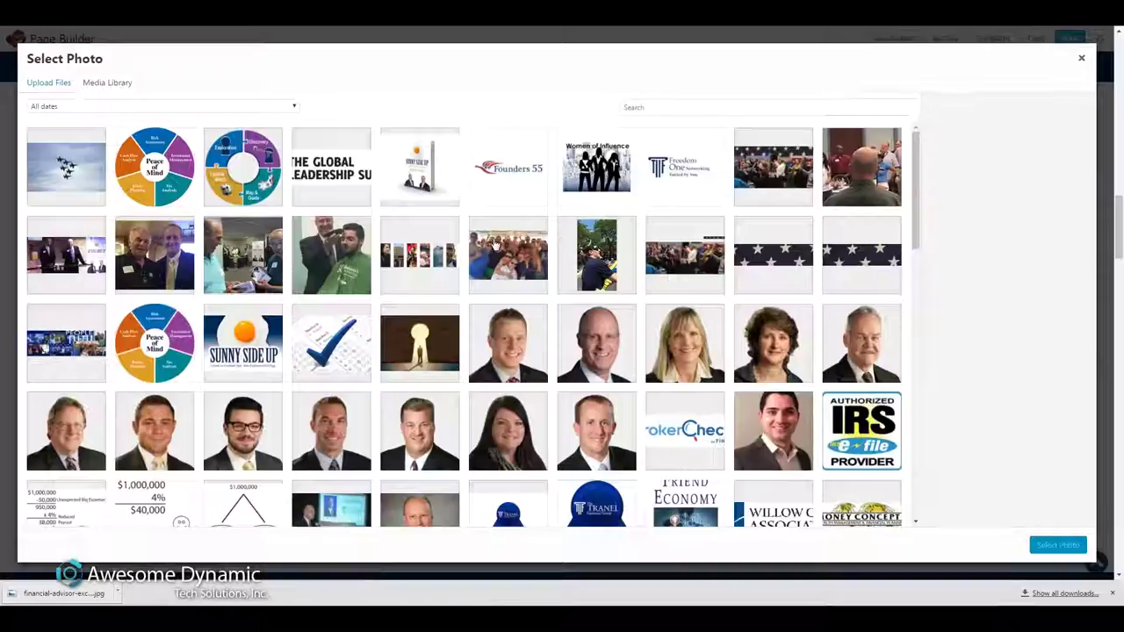
Review the existing jets image and its alt text in the media library.
left_click(75, 184)
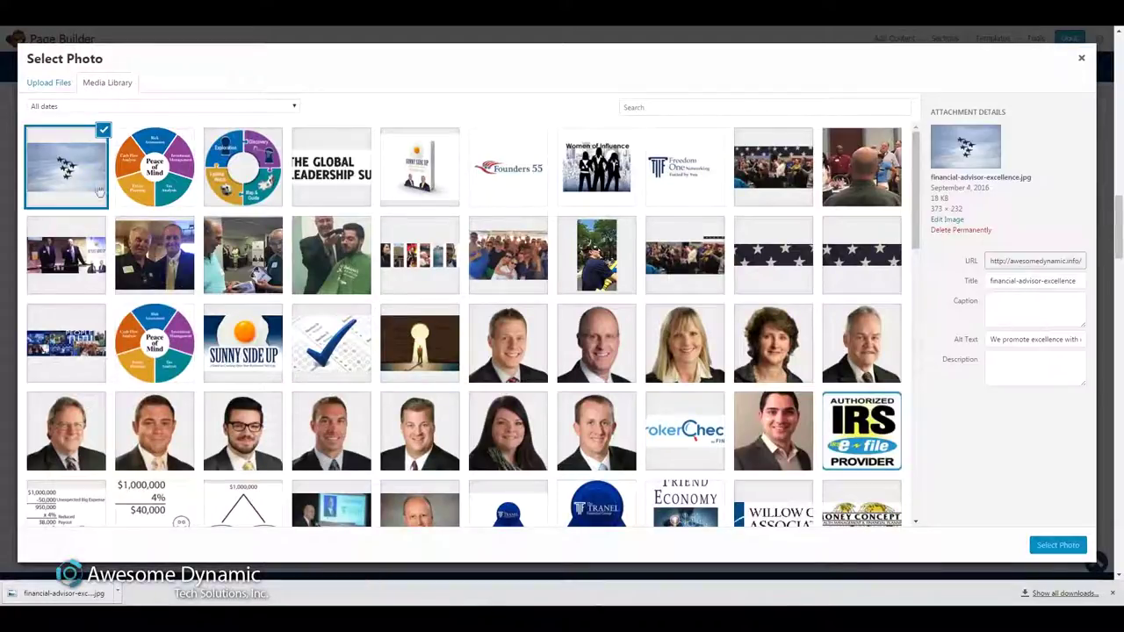
left_click(1005, 340)
left_click_drag(994, 340, 1085, 340)
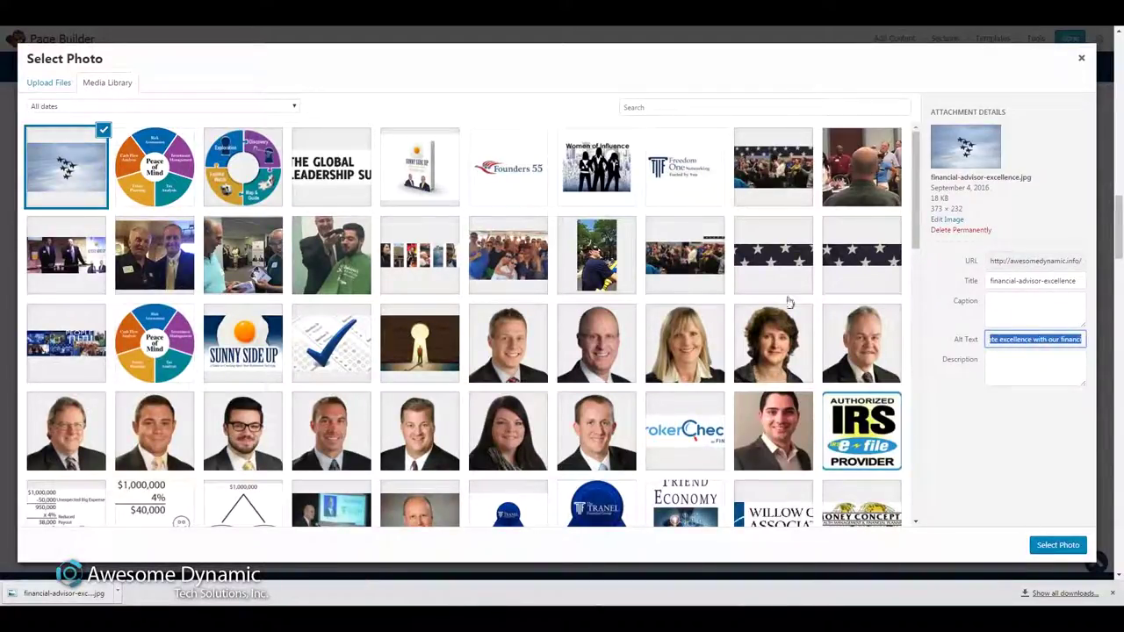
Upload financial-advisor-excellence_opt.jpg from the computer into the media library.
left_click(38, 80)
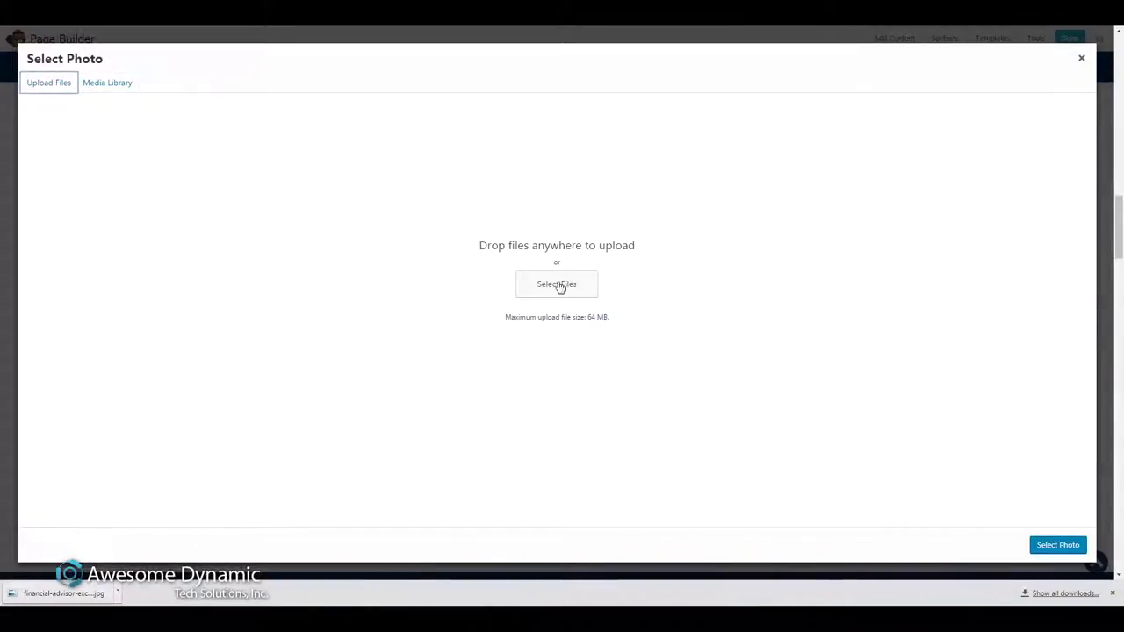
left_click(560, 284)
left_click(264, 77)
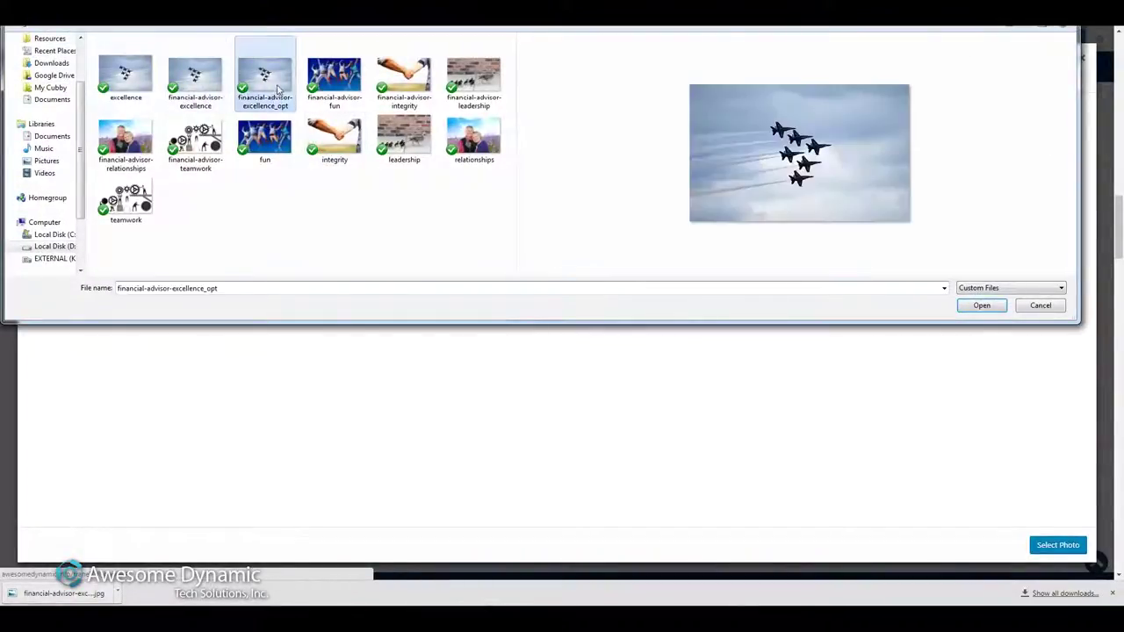
key("Return")
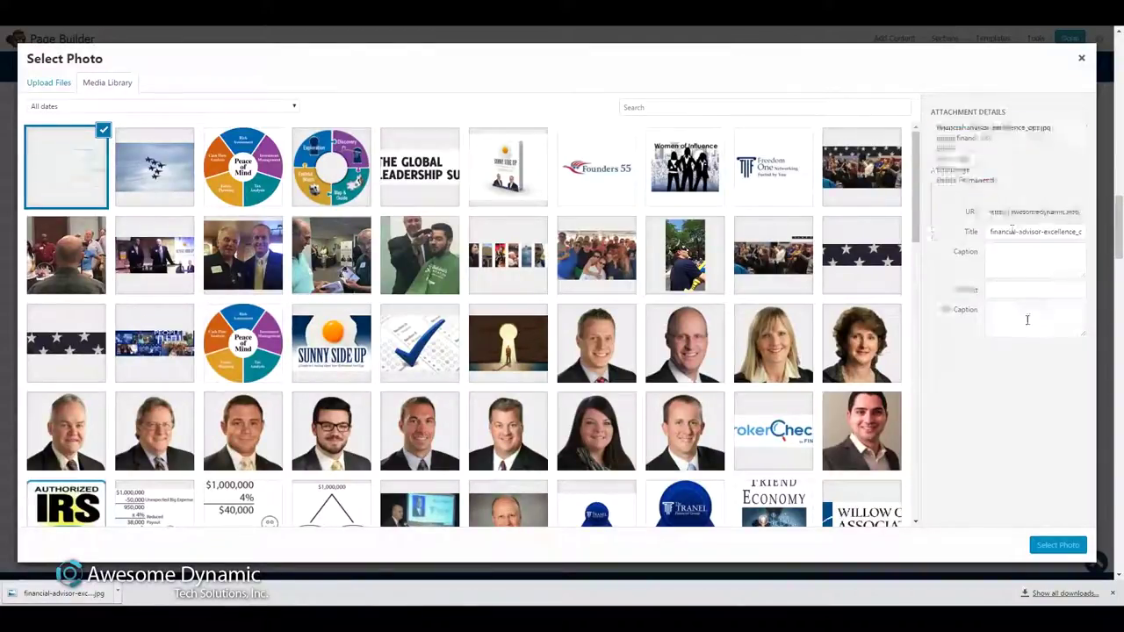
left_click(1002, 341)
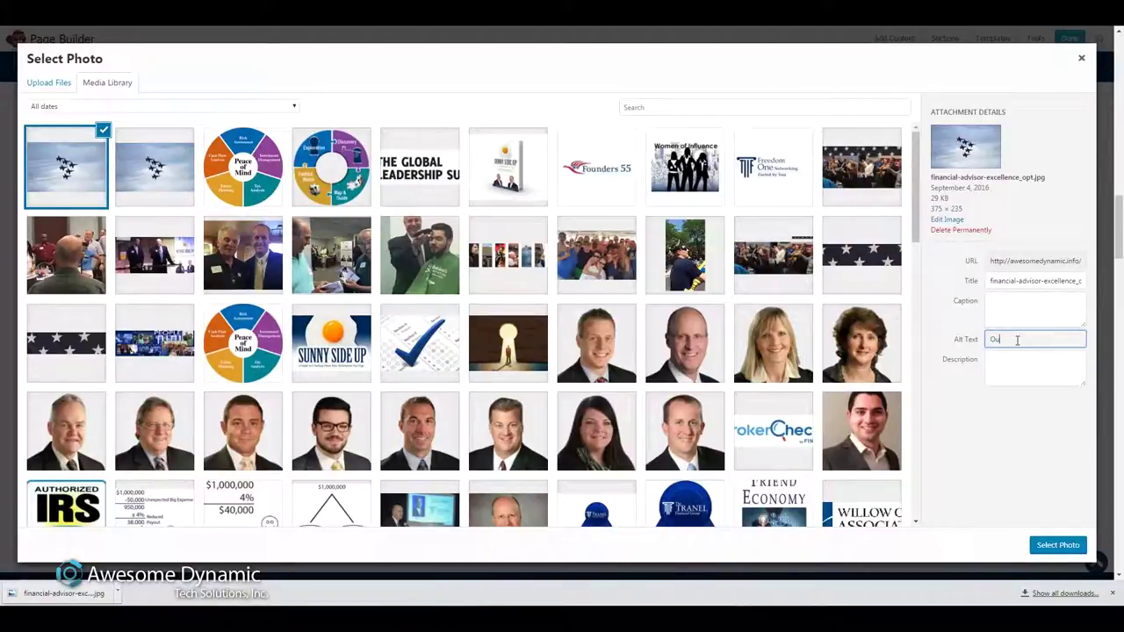
Write alt text likening the excellent Financial Advisor Staff to fighter airplane pilots, then select the photo.
type("r Financial Adv")
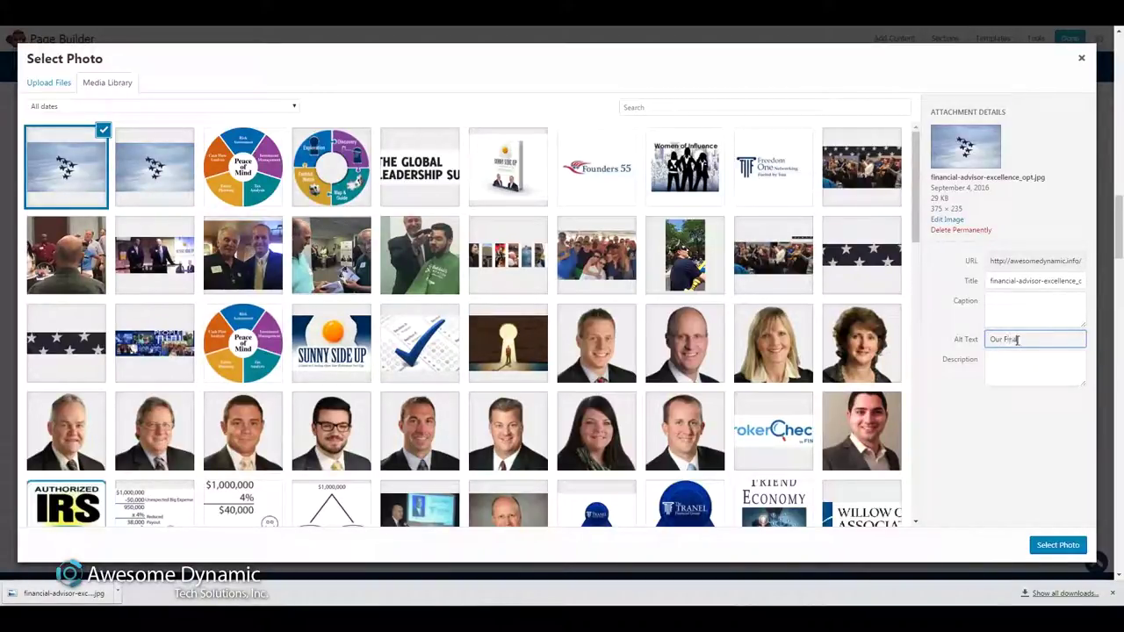
type("isor Staff")
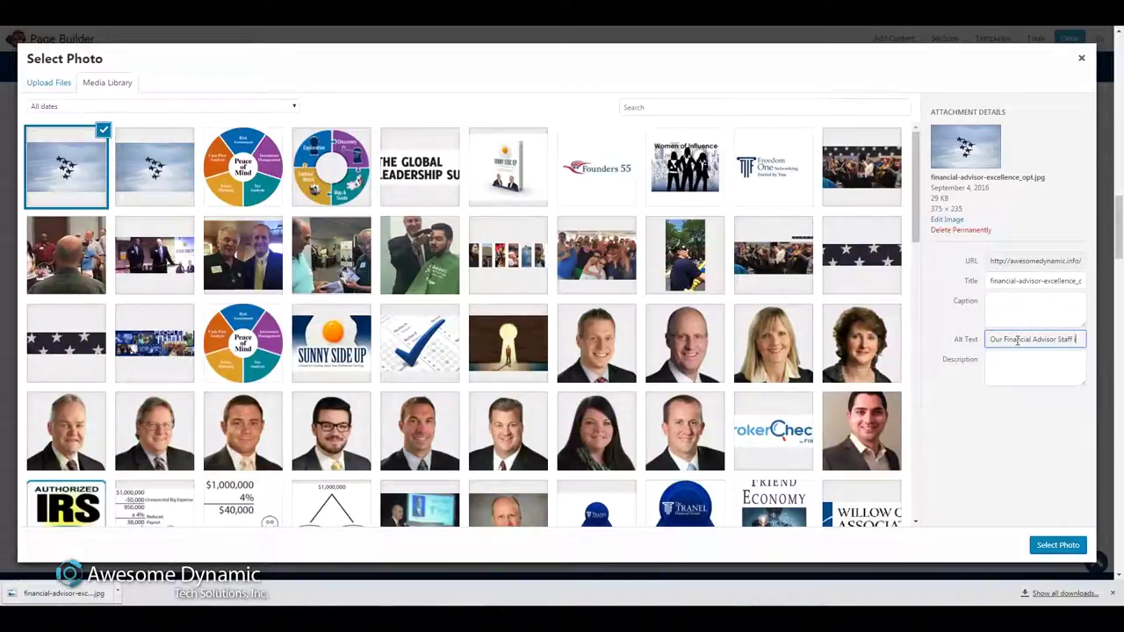
type(" is excellent")
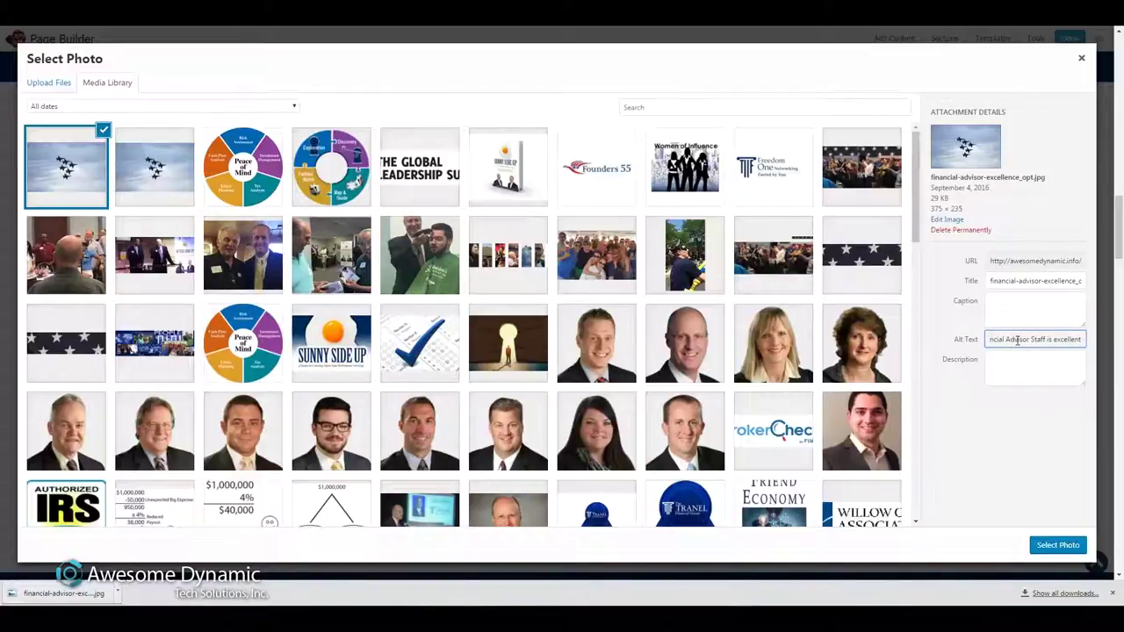
type(" as")
key("BackSpace")
key("BackSpace")
key("BackSpace")
type("ment")
type(" like fighter ap")
type("r")
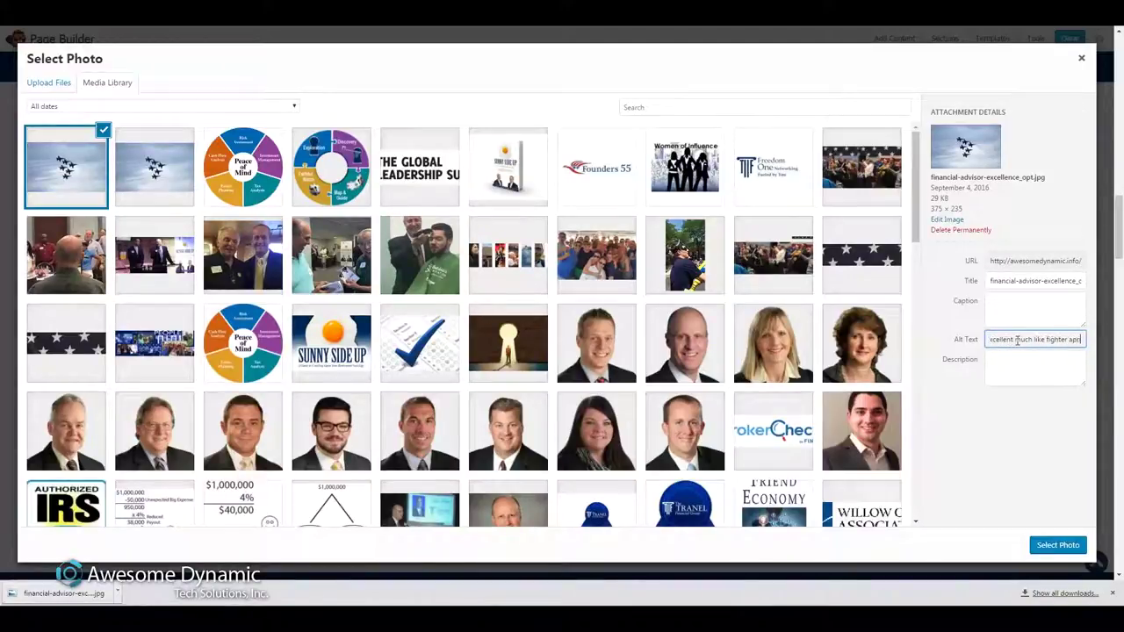
type("pla")
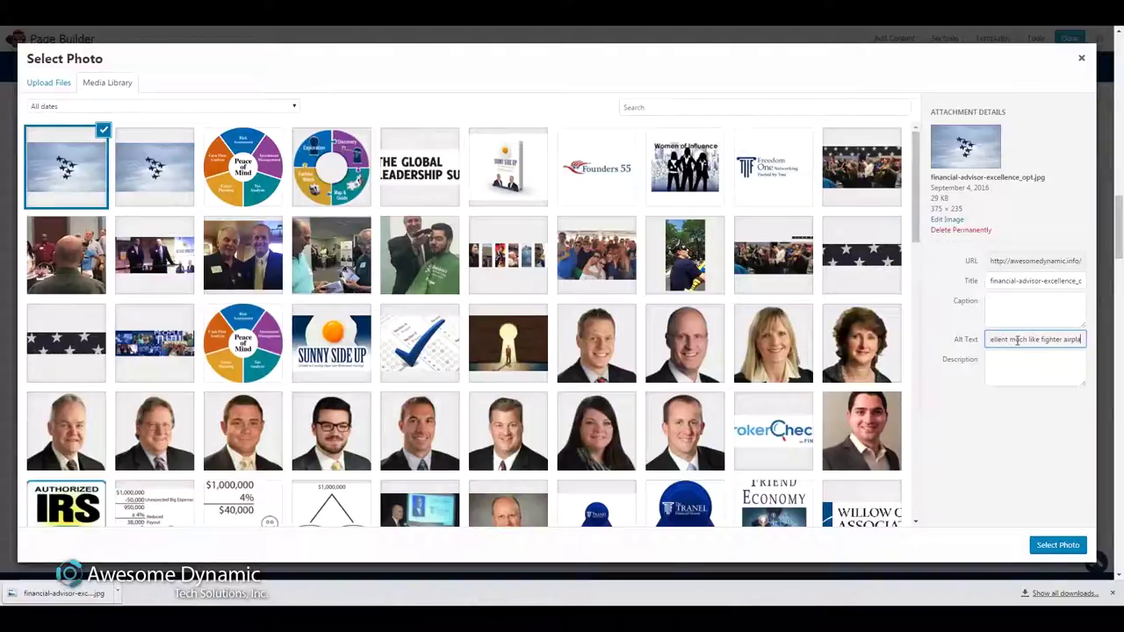
type("ne pilots pictured here")
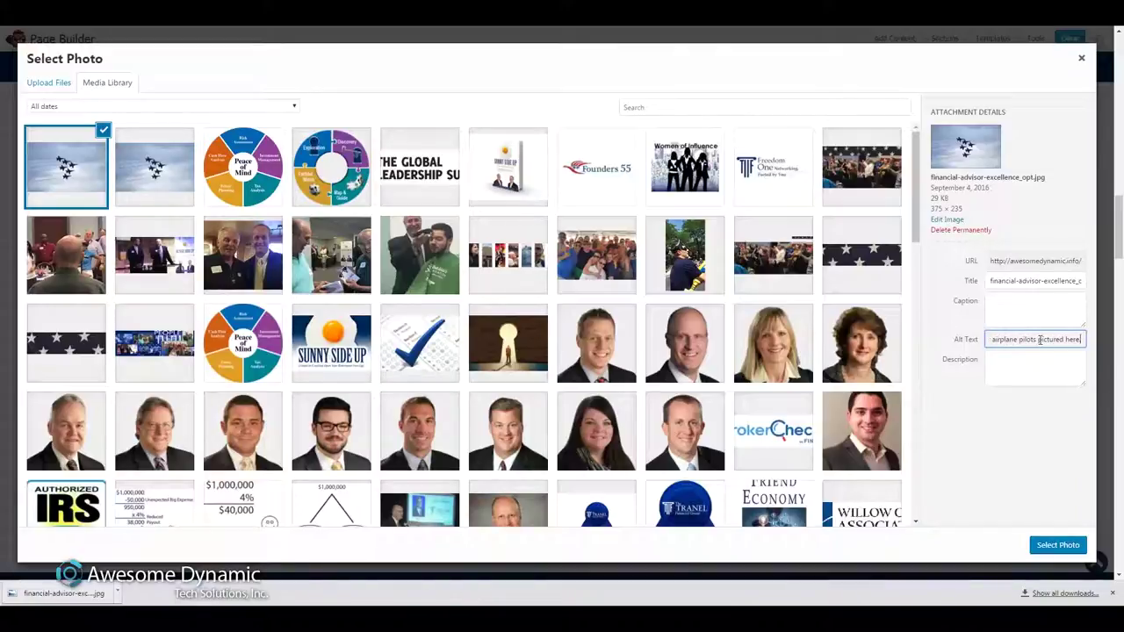
left_click_drag(1054, 339, 946, 352)
left_click(1086, 343)
mouse_move(1036, 341)
left_mouse_down()
mouse_move(1089, 341)
mouse_move(1009, 341)
mouse_move(1056, 343)
left_mouse_up()
left_click(991, 340)
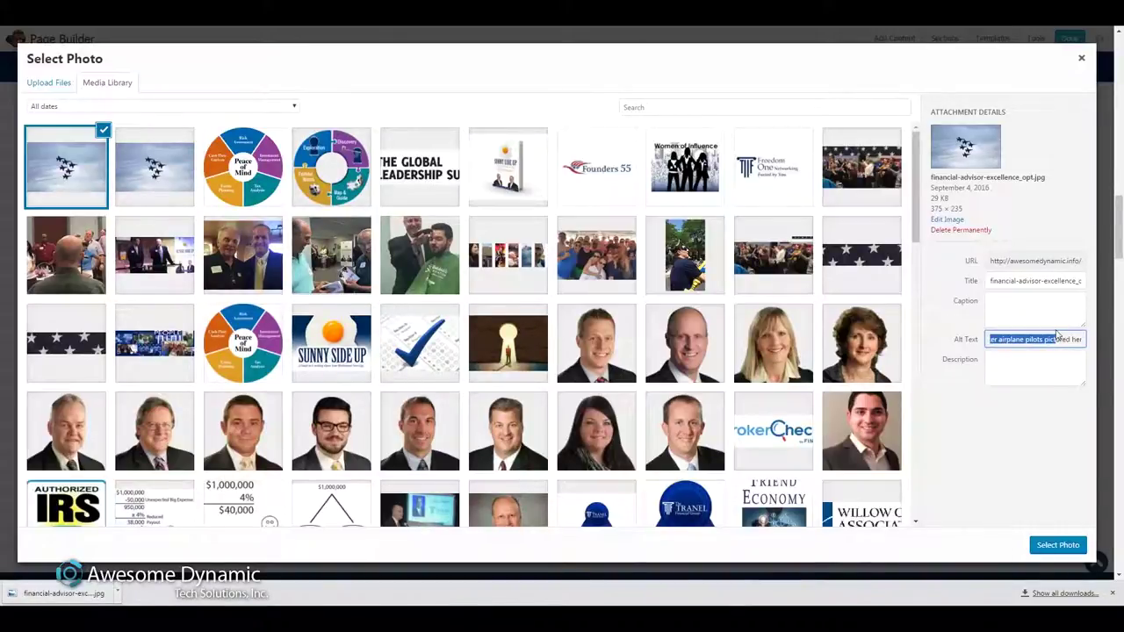
left_click(1038, 342)
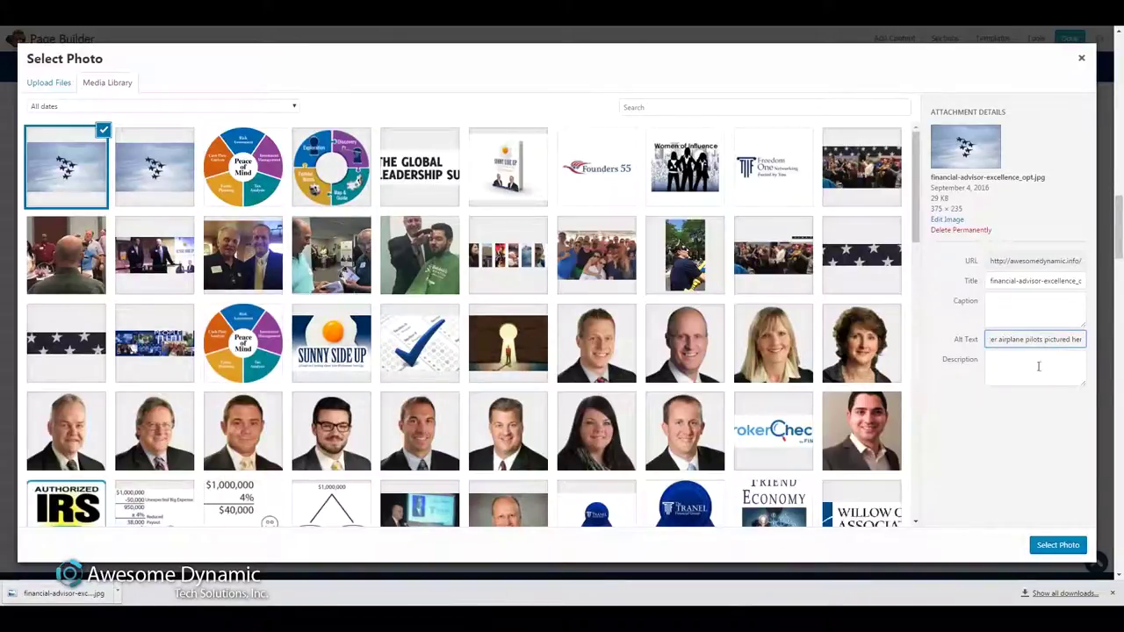
left_click(1057, 544)
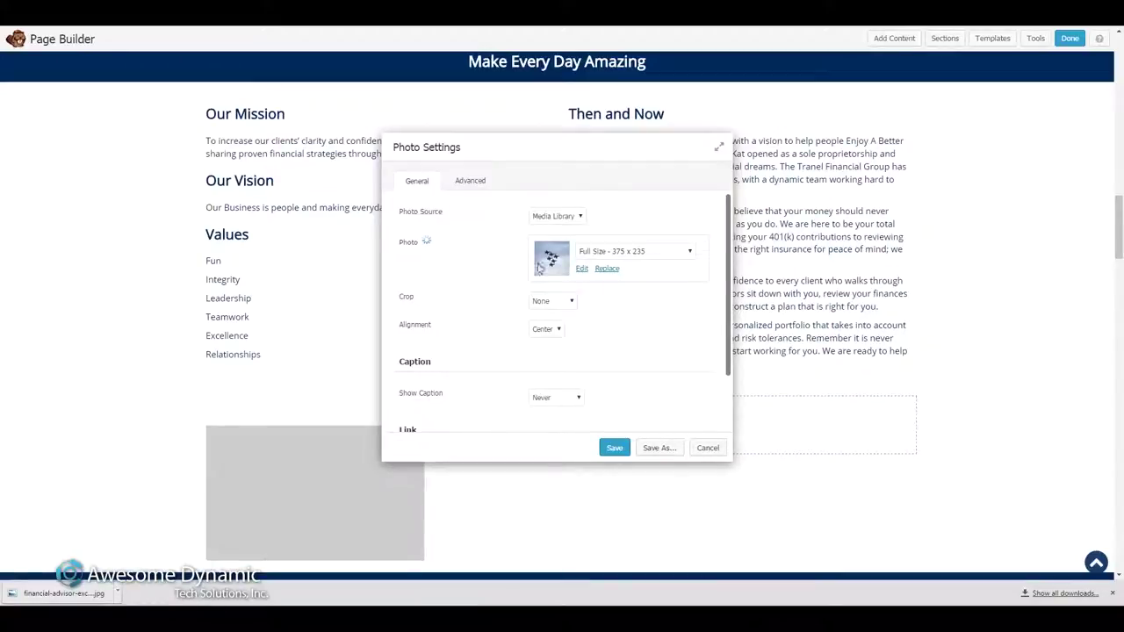
Save the jets photo module and delete the empty placeholder module beneath it.
left_click(618, 449)
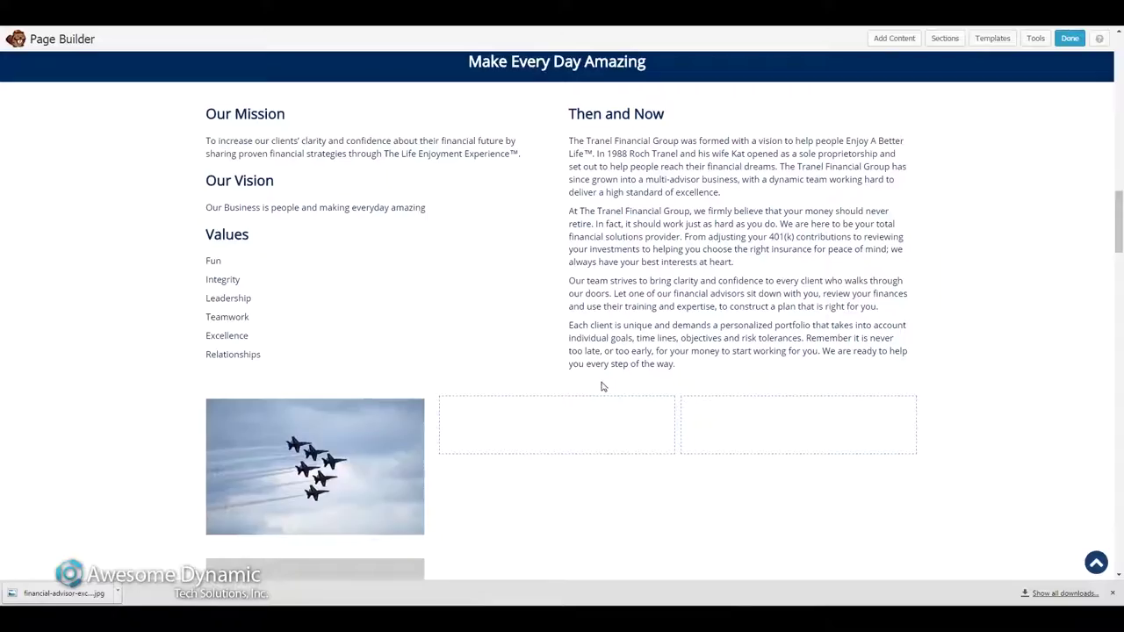
scroll(356, 482, "down", 2)
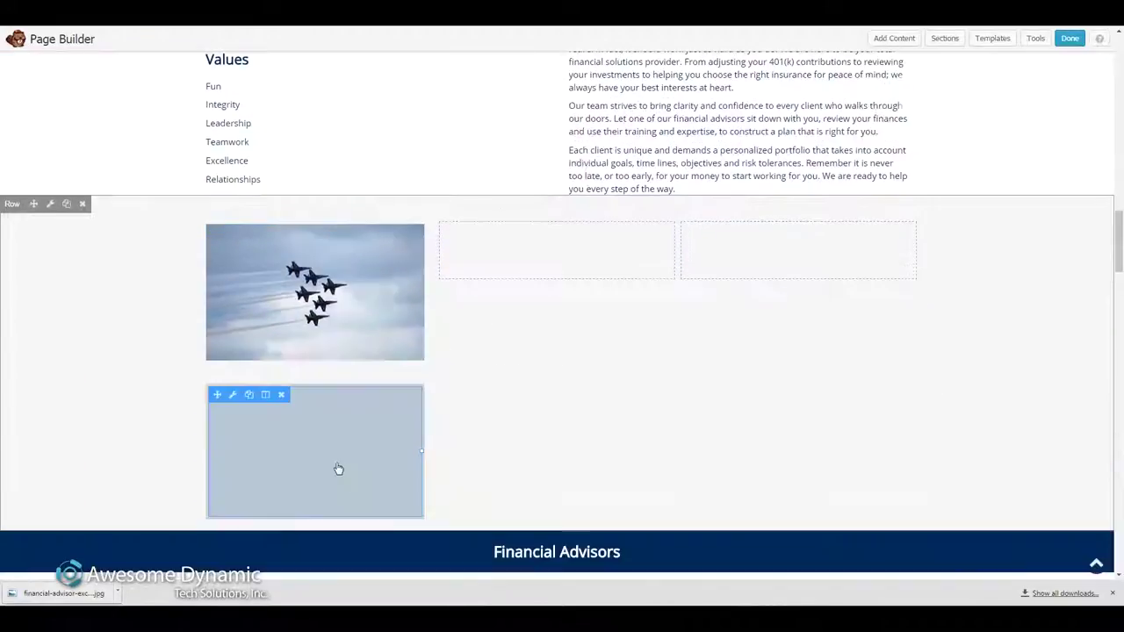
left_click(280, 395)
left_click(603, 87)
scroll(975, 143, "up", 4)
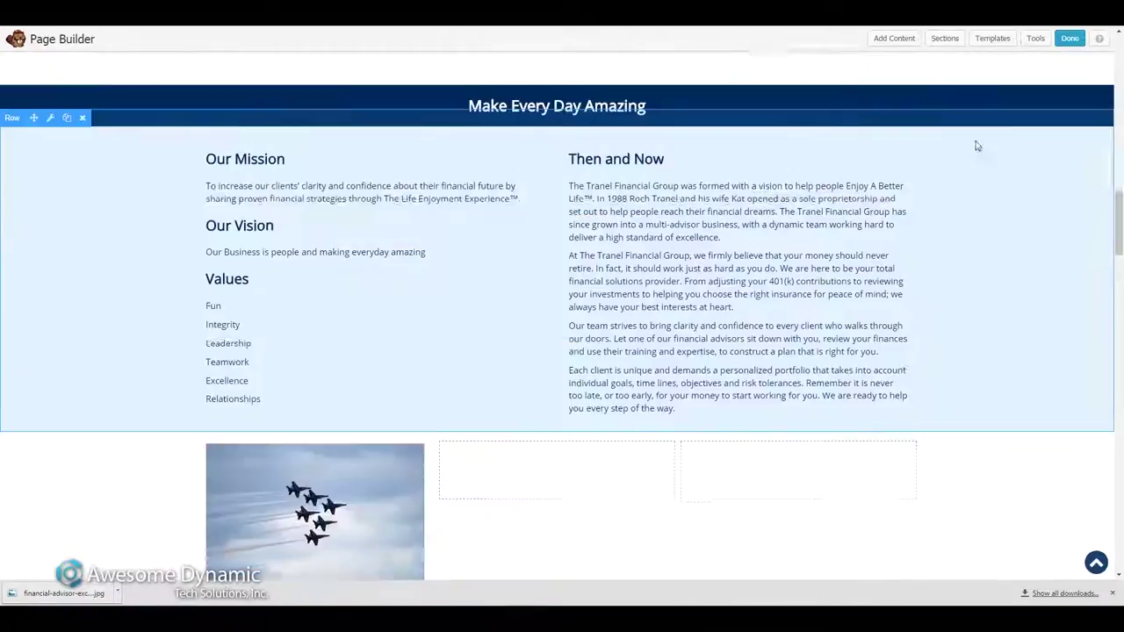
scroll(413, 185, "down", 3)
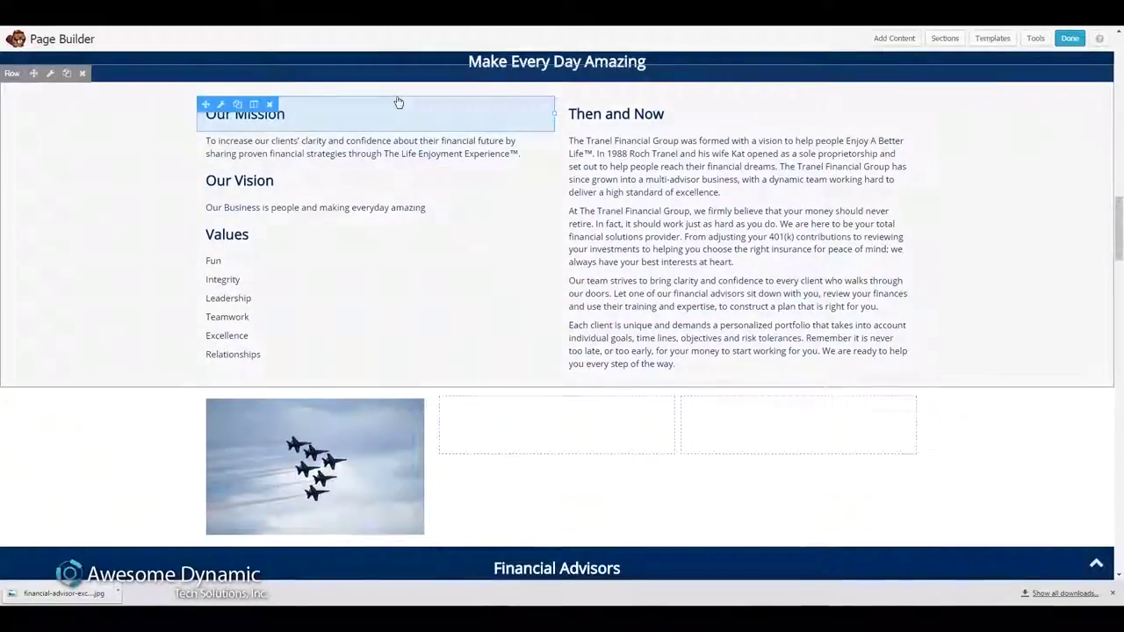